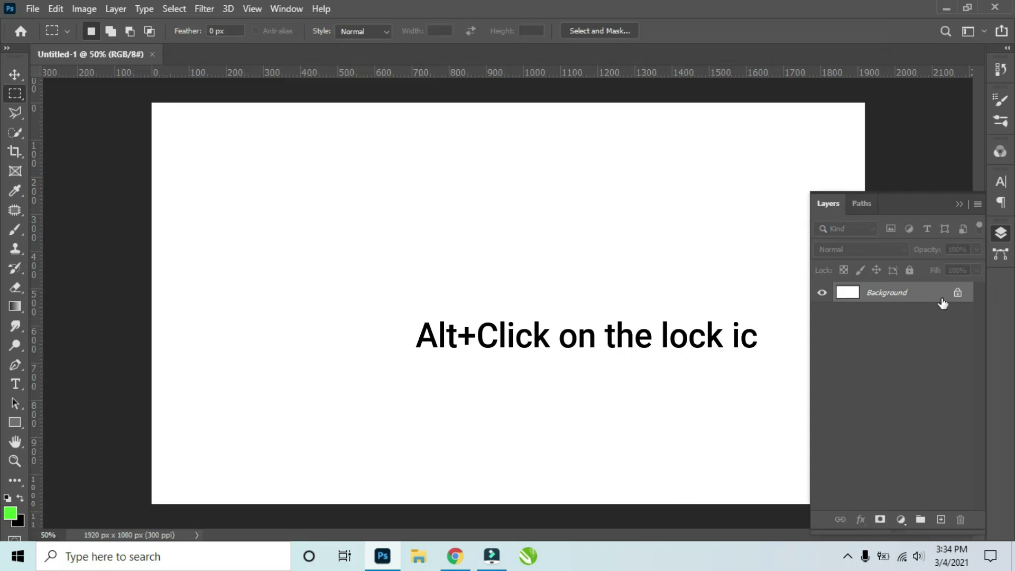
Step: Unlock the Background layer so that it becomes a regular editable layer
alt+click(958, 294)
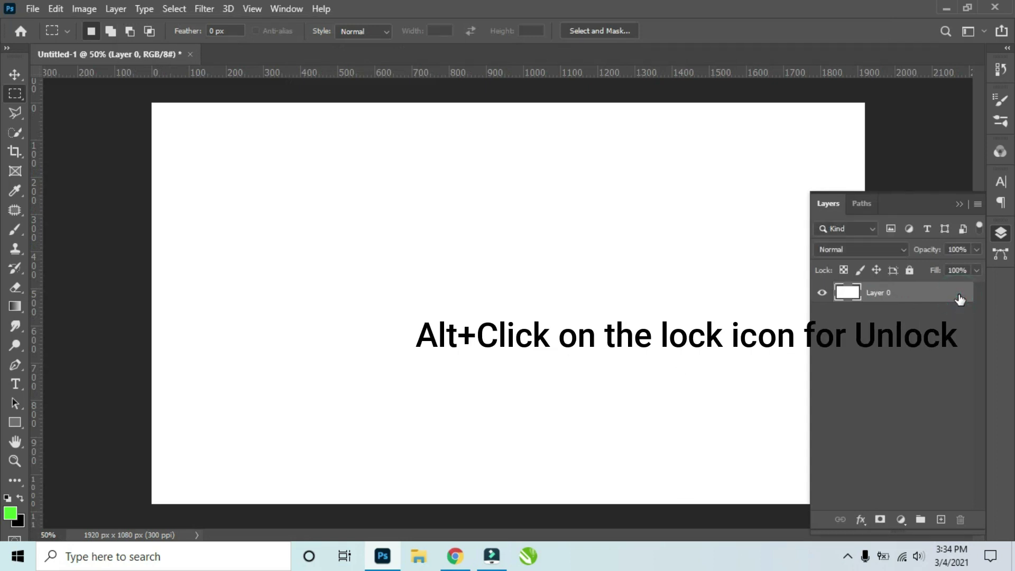
click(959, 205)
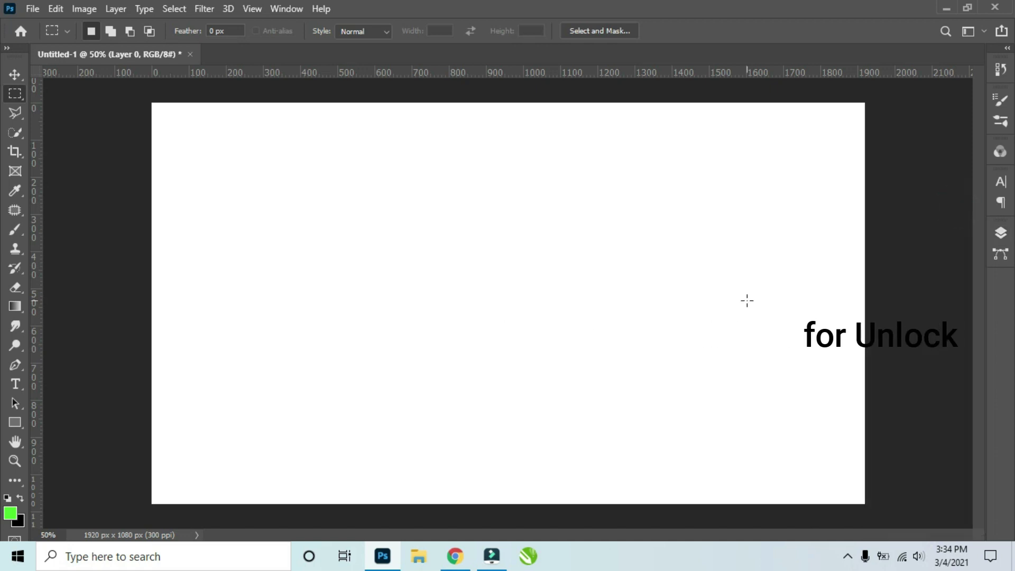
key(v)
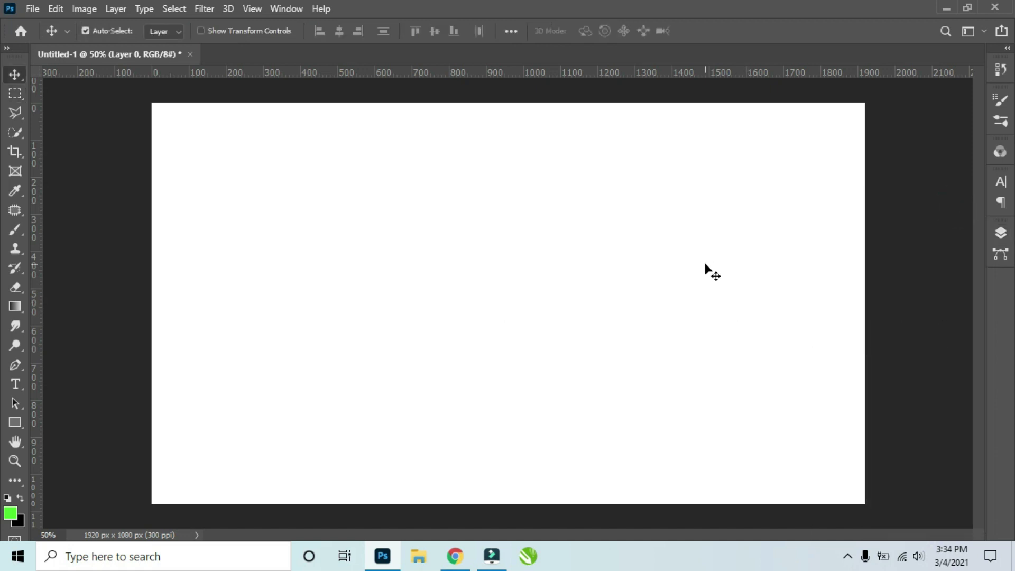
Step: Place the Kathmandu-Pashupatinath temple photo from the desktop into the document and stretch its width to fill the 1920 x 1080 px canvas
click(947, 6)
drag(194, 252, 502, 281)
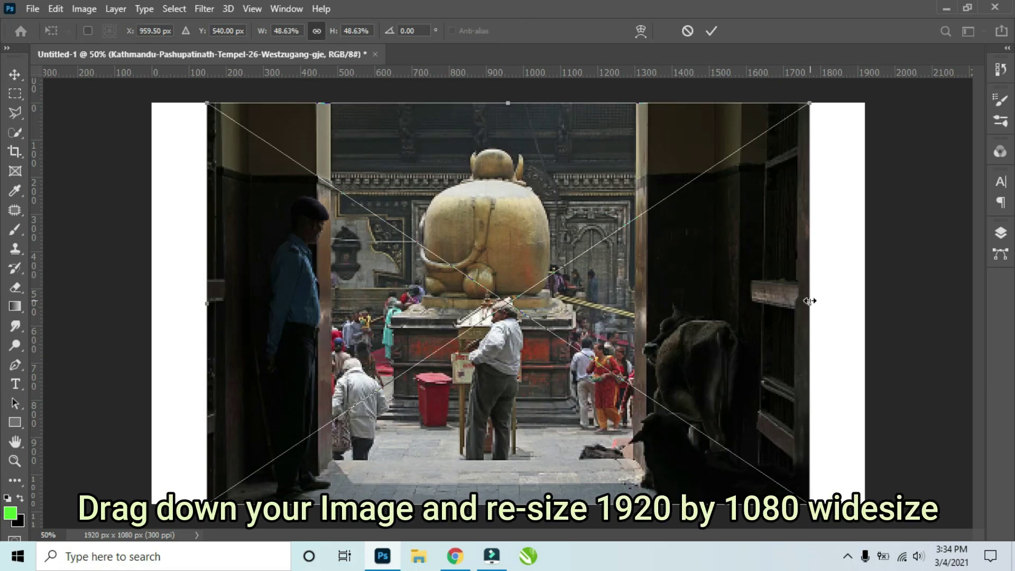
drag(813, 303, 865, 303)
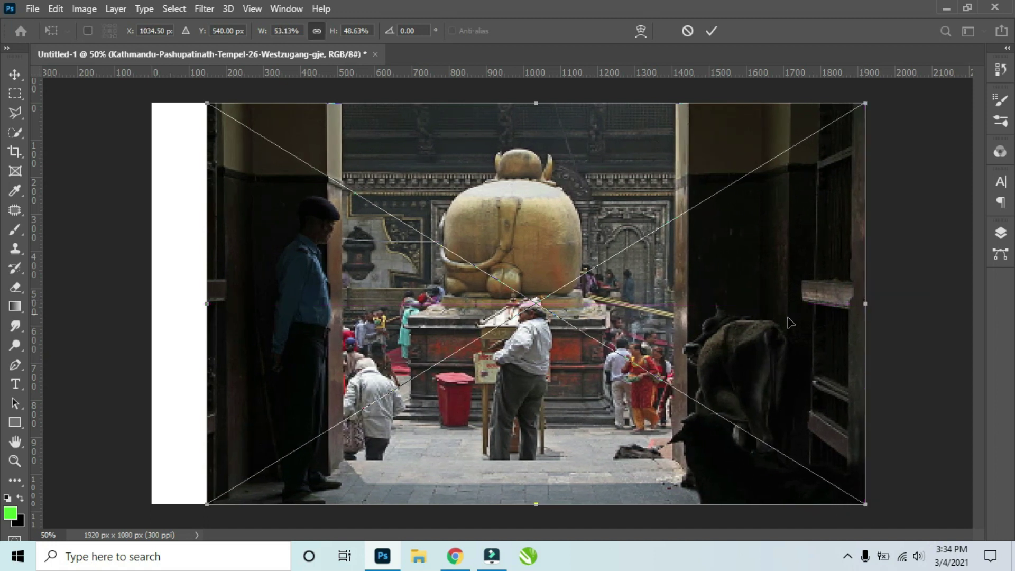
drag(207, 307, 152, 304)
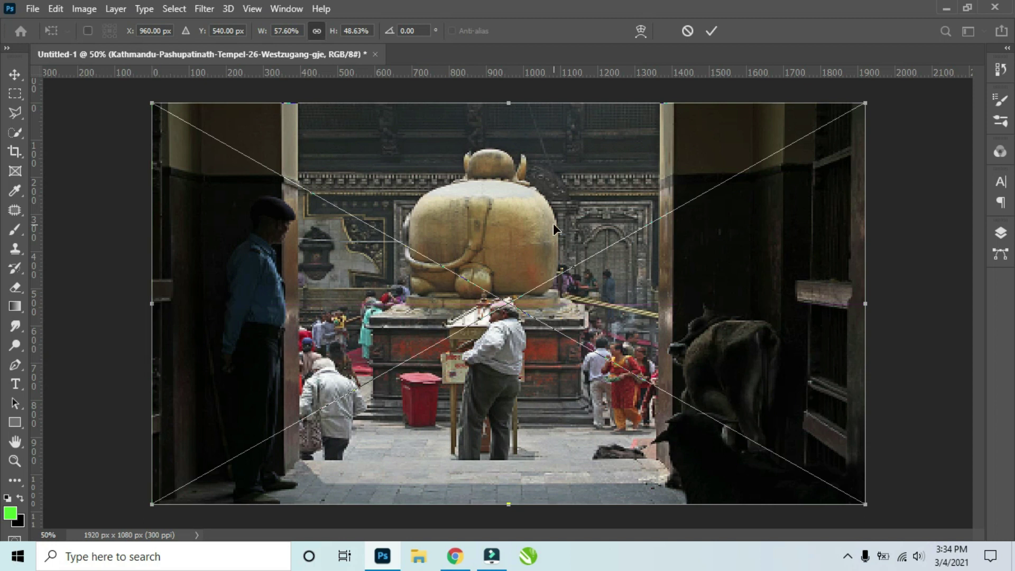
key(Return)
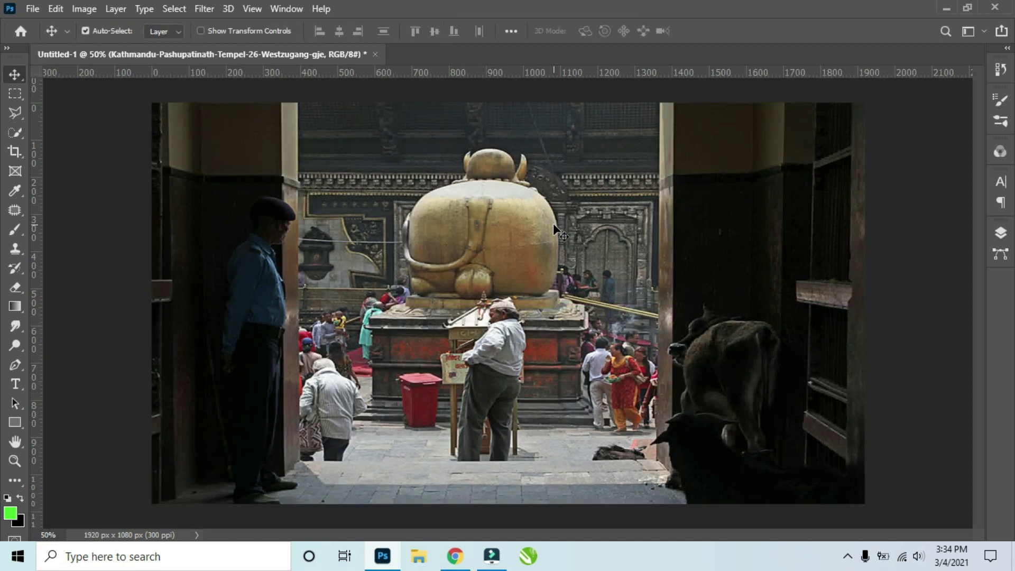
Step: Add a new layer above the photo and make a rectangular selection about 970 px square over the doorway opening
click(1000, 238)
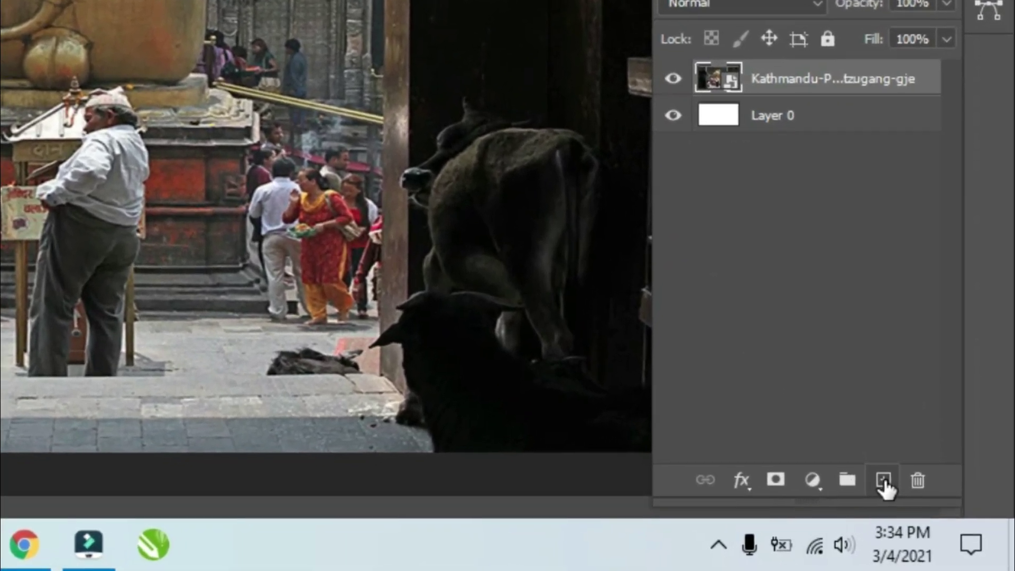
click(885, 482)
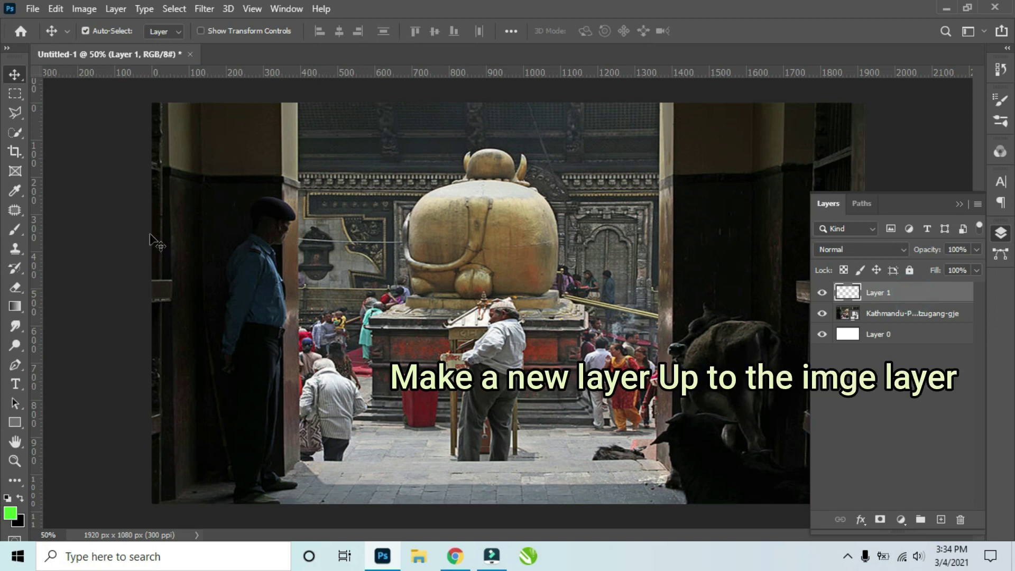
click(15, 95)
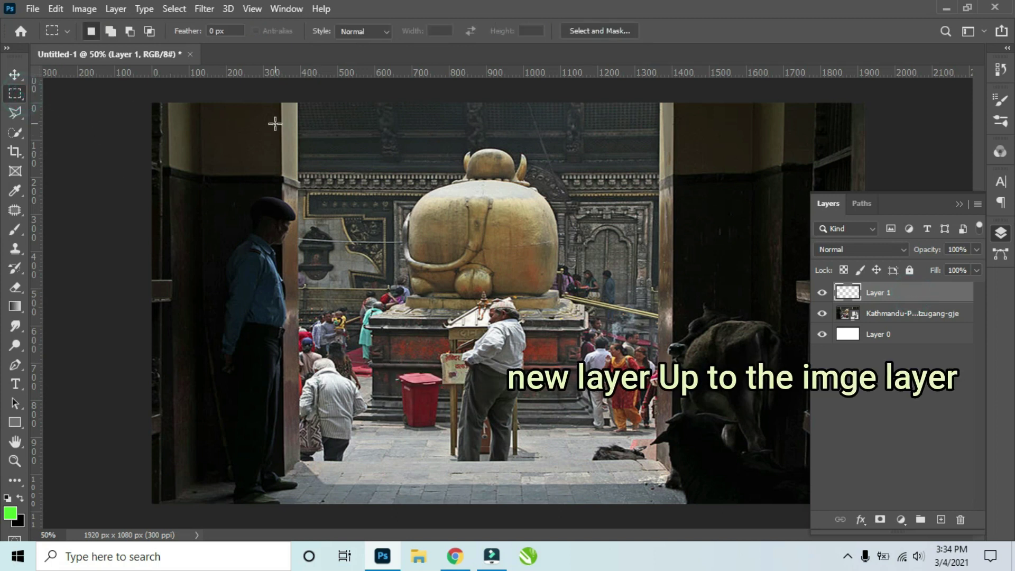
drag(299, 100, 698, 502)
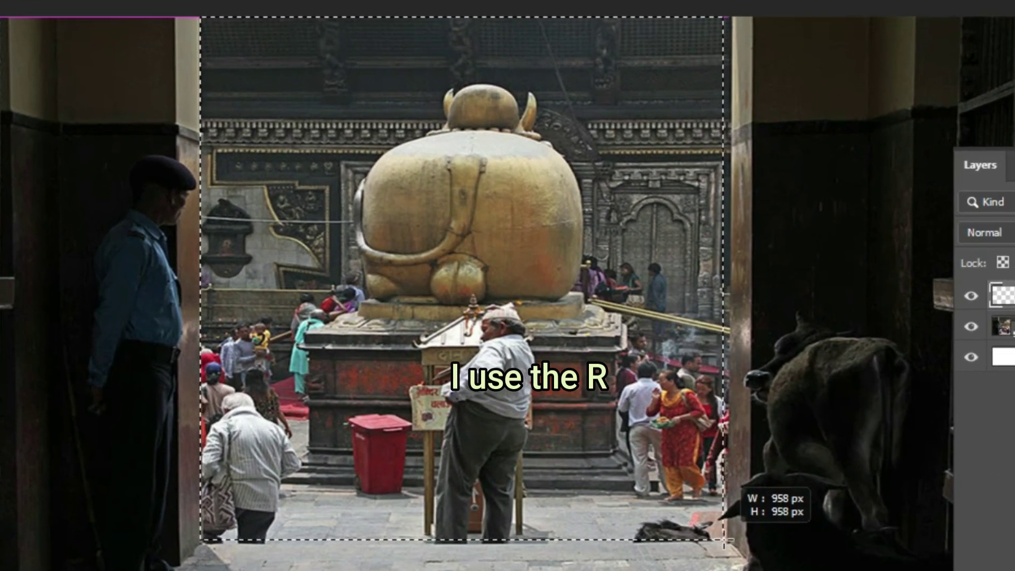
drag(724, 540, 719, 531)
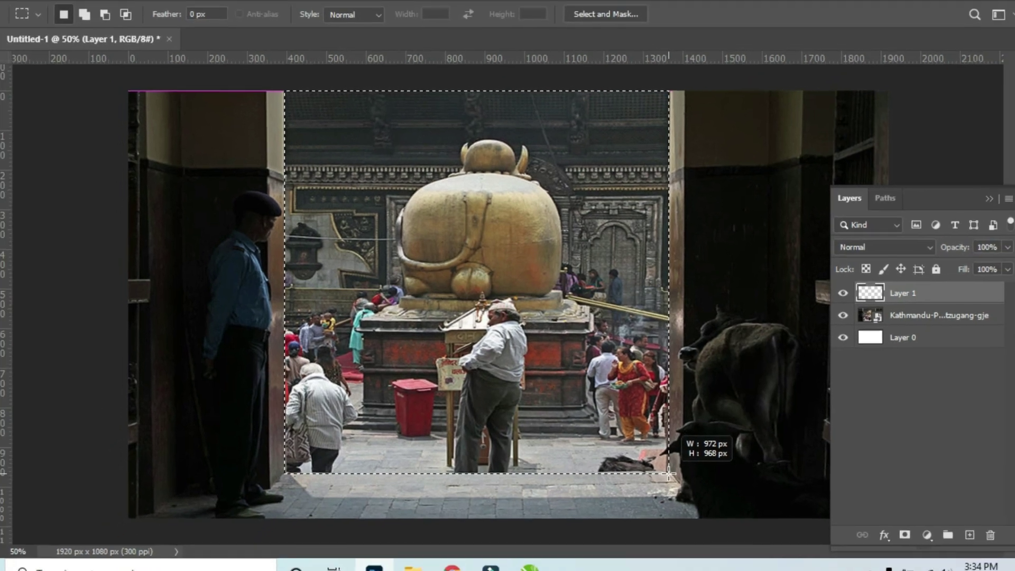
drag(668, 474, 670, 476)
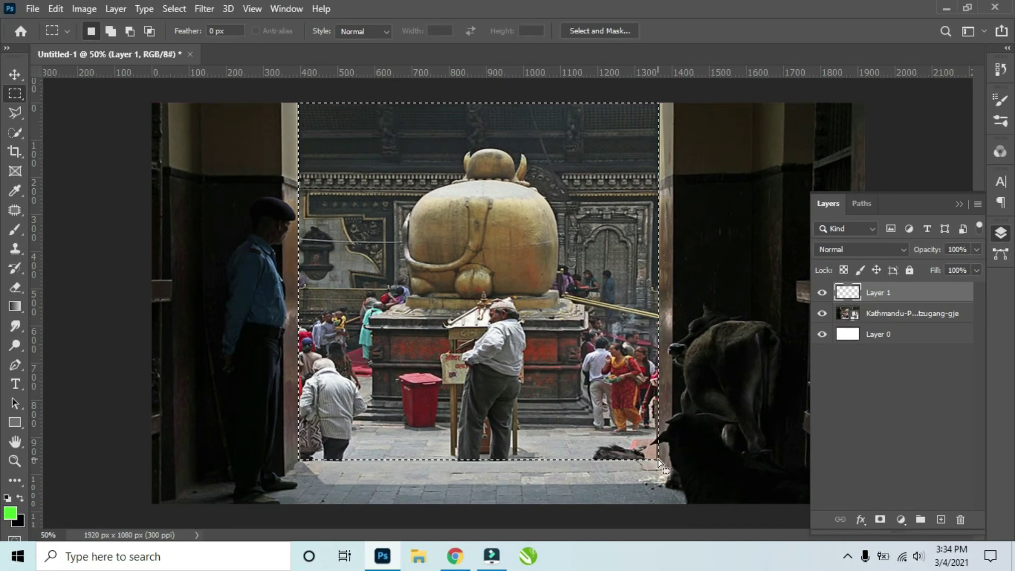
Step: Fill the doorway selection on the new layer with a bright green foreground color at 100% opacity, and deselect it
click(16, 516)
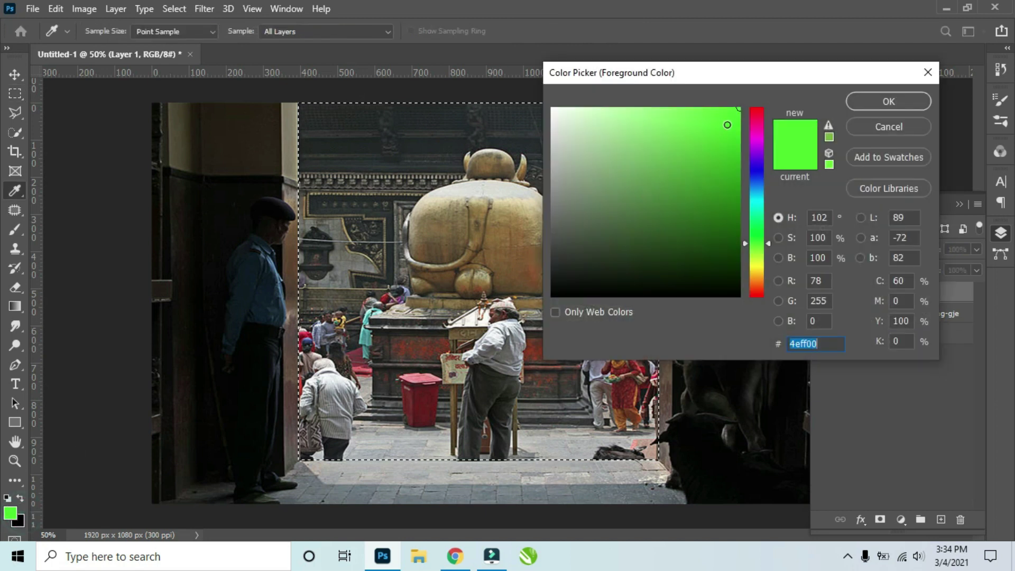
click(725, 125)
click(868, 101)
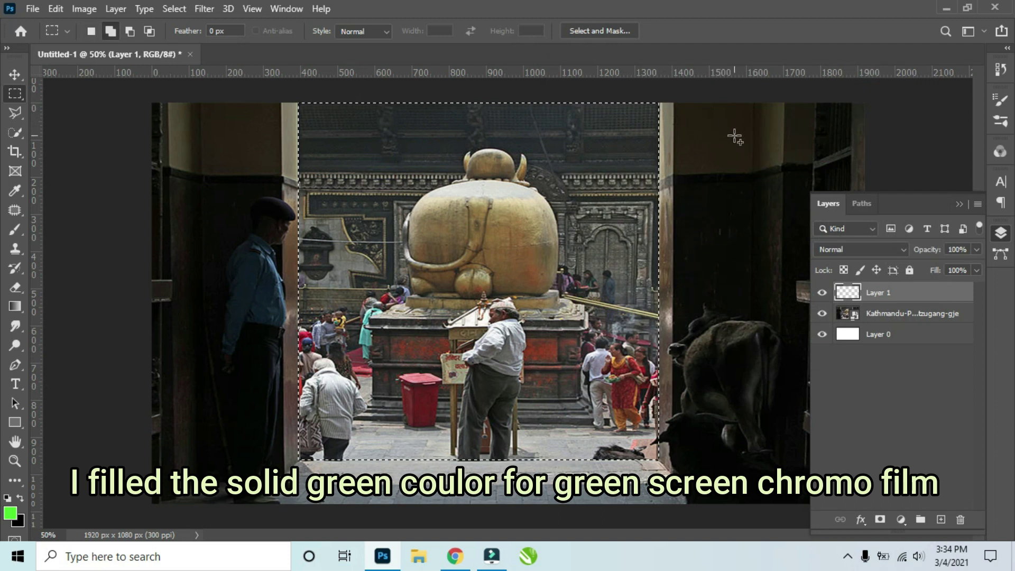
key(shift+F5)
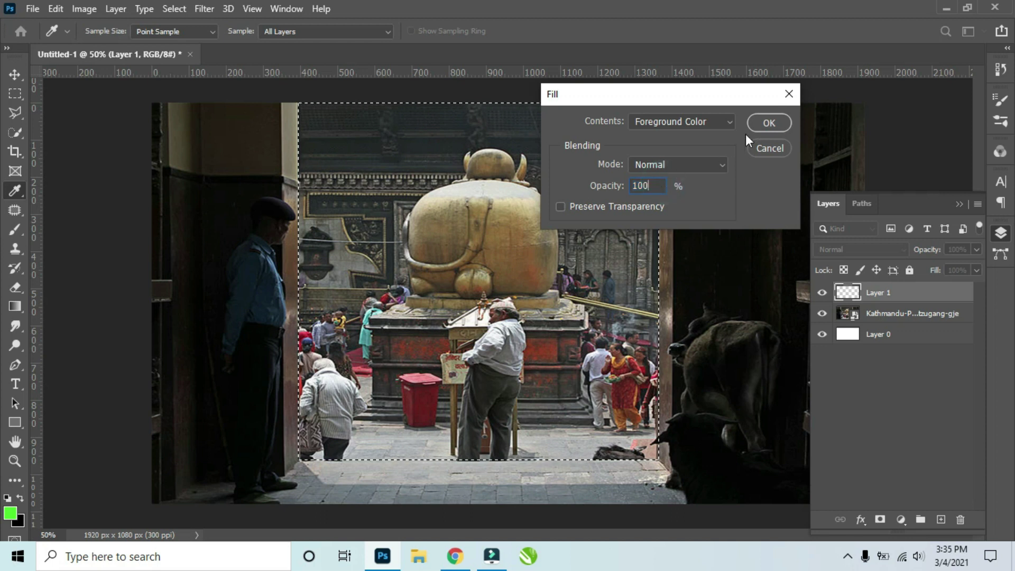
click(757, 125)
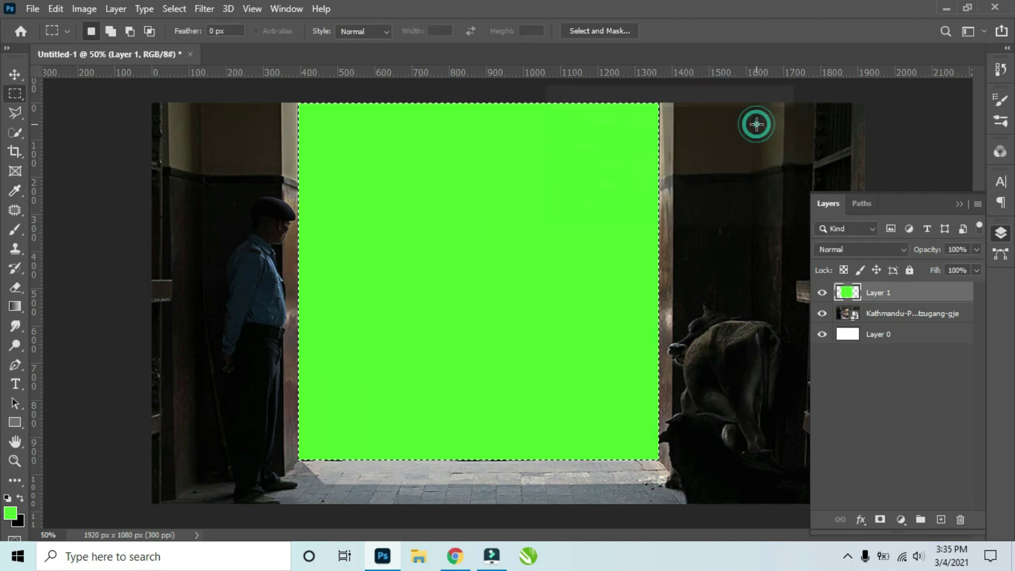
click(695, 192)
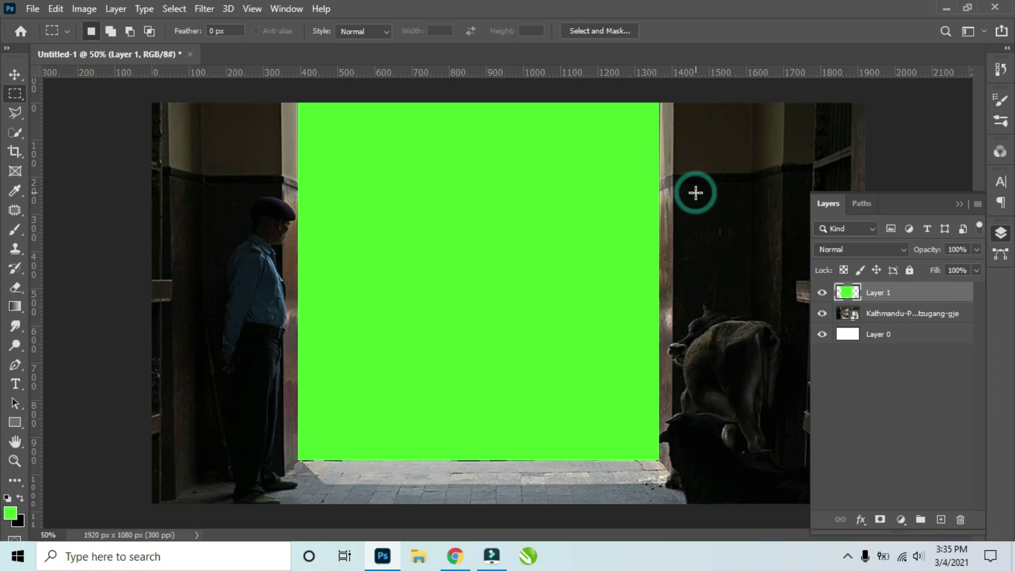
click(15, 74)
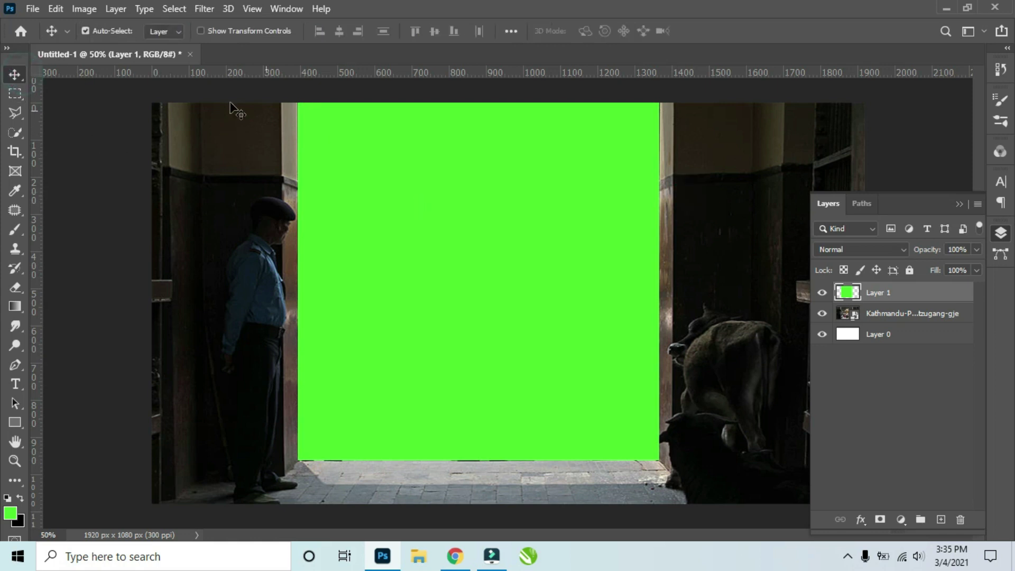
Step: Save a JPEG copy of the composition to the Desktop as "Green Screen Image" with maximum quality 12 and Baseline ("Standard") format
click(27, 7)
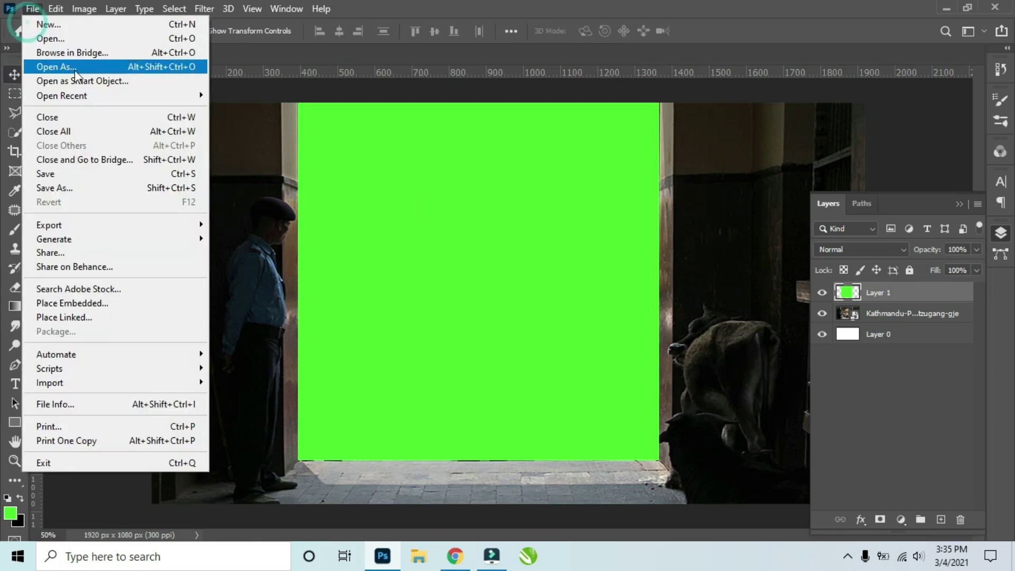
click(63, 188)
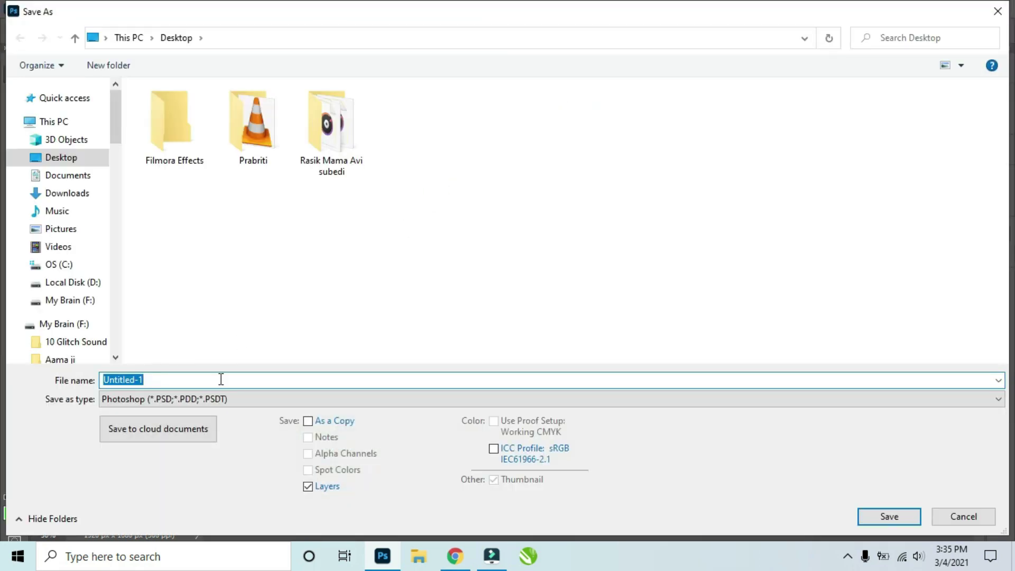
click(219, 404)
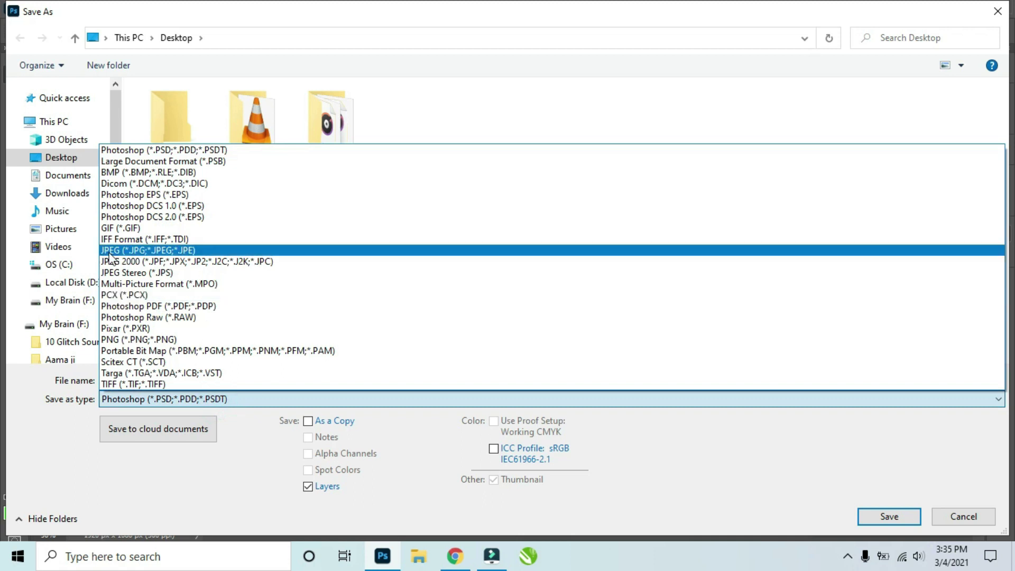
click(127, 250)
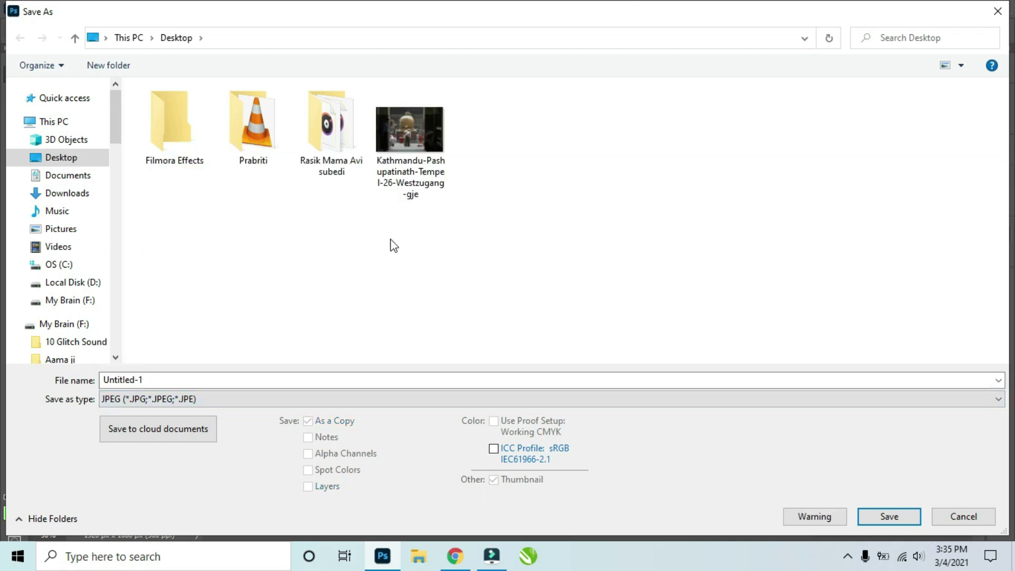
click(227, 376)
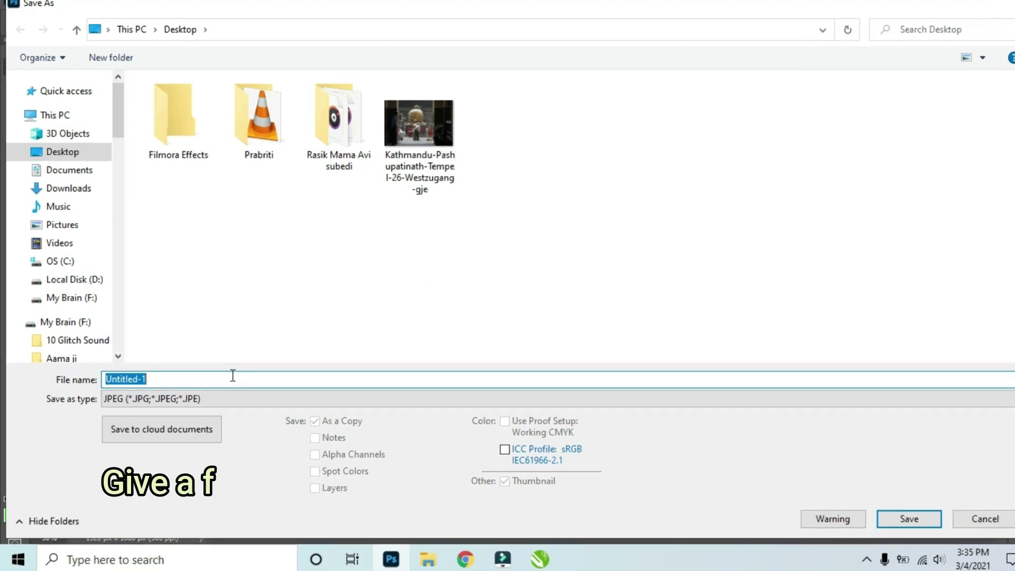
text(Green S)
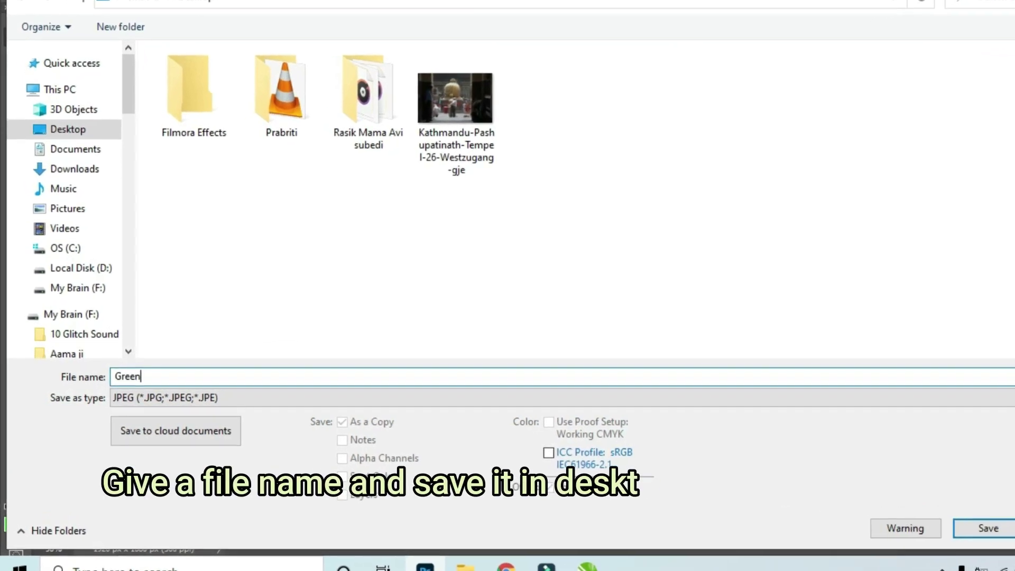
text(creen)
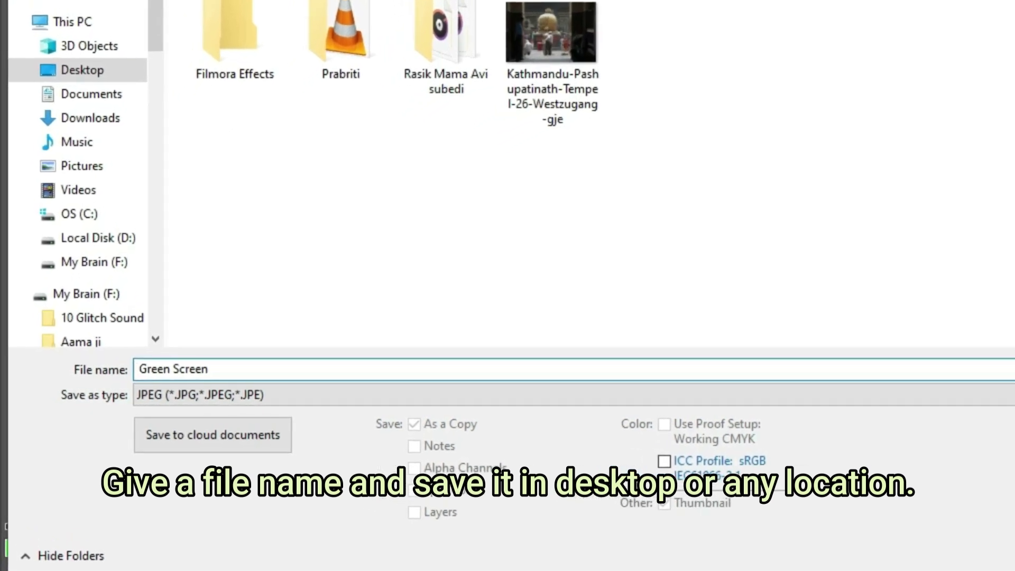
text( Image)
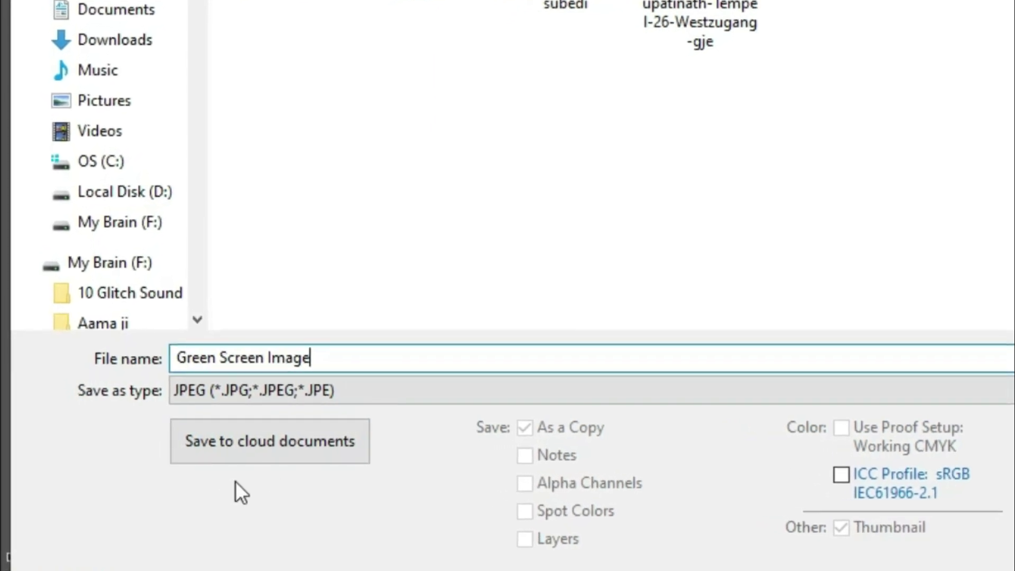
drag(351, 355, 110, 342)
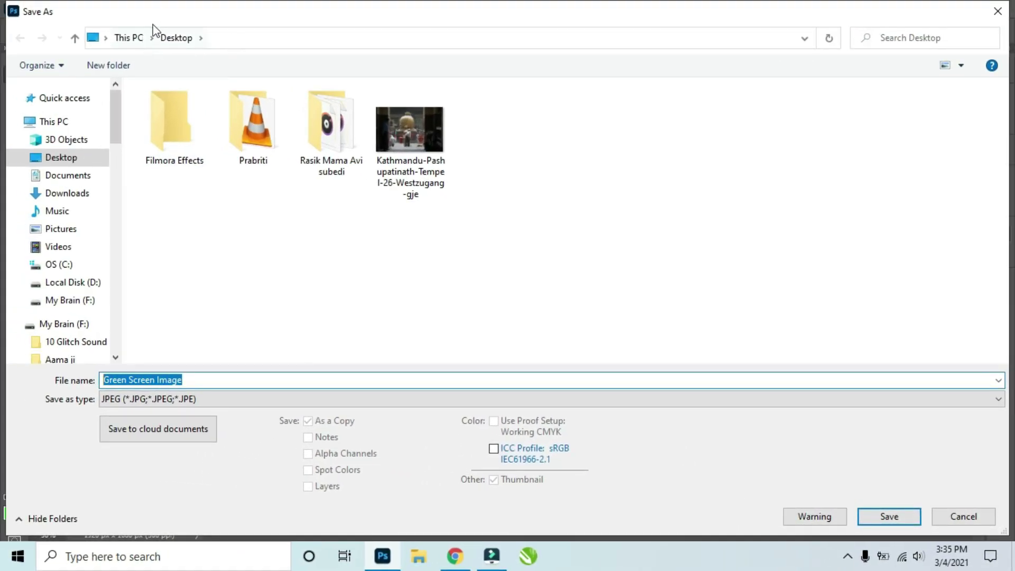
click(890, 518)
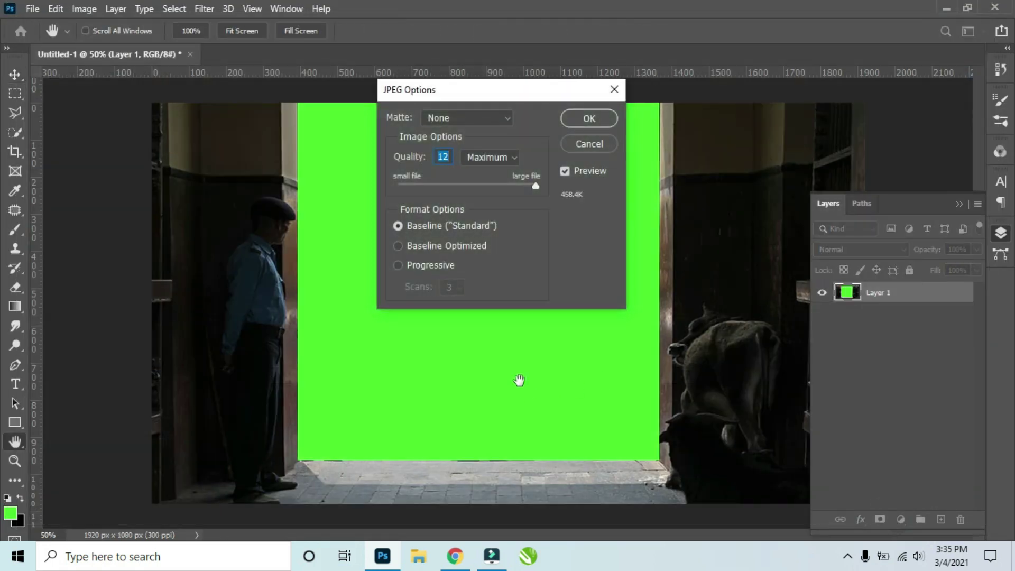
click(589, 119)
Step: Switch to Wondershare Filmora and import Green Screen Image and the Kathmandu-Pashupatinath photo from the Desktop into the project media
key(alt+Tab)
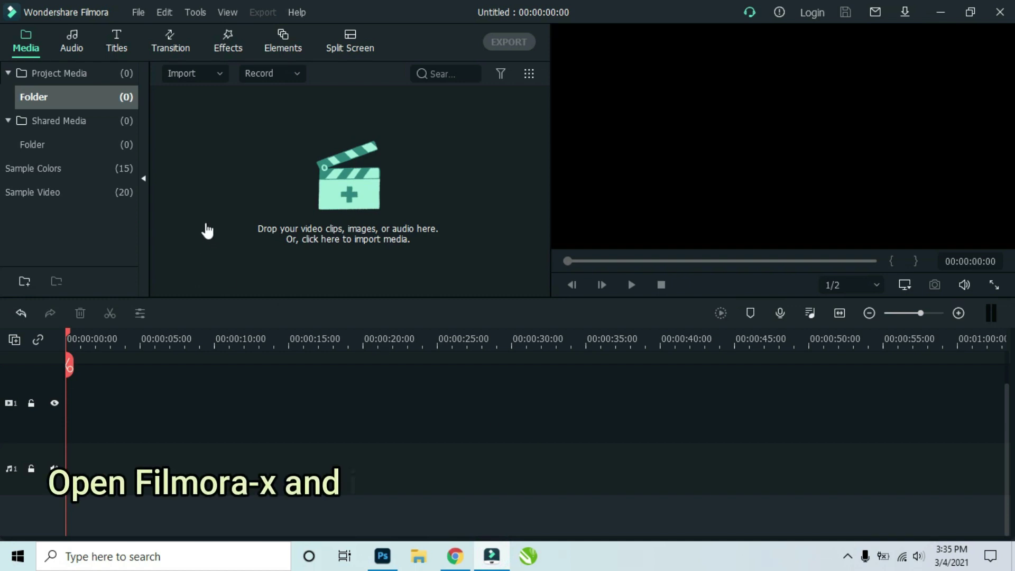
click(218, 75)
click(219, 98)
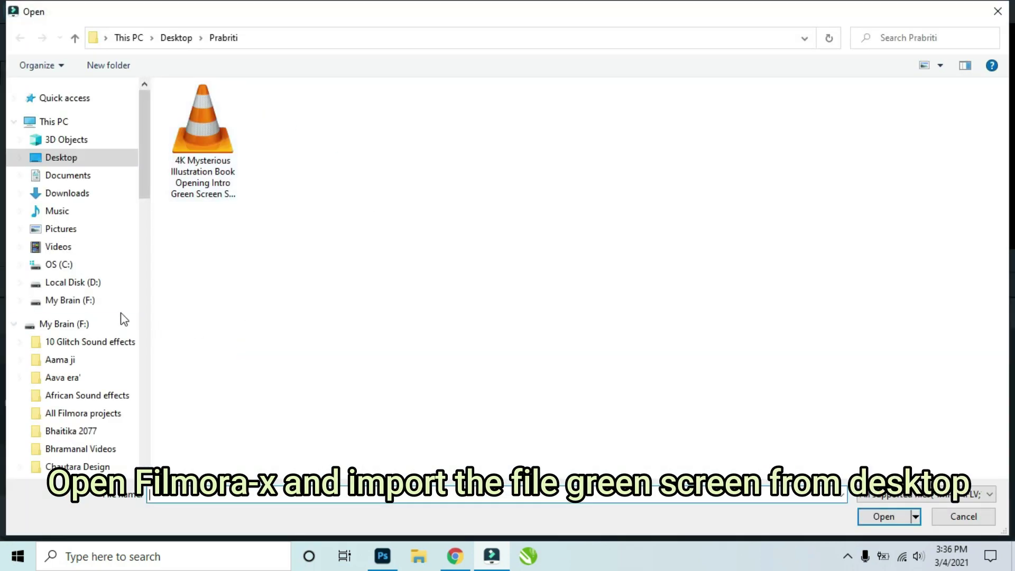
click(73, 164)
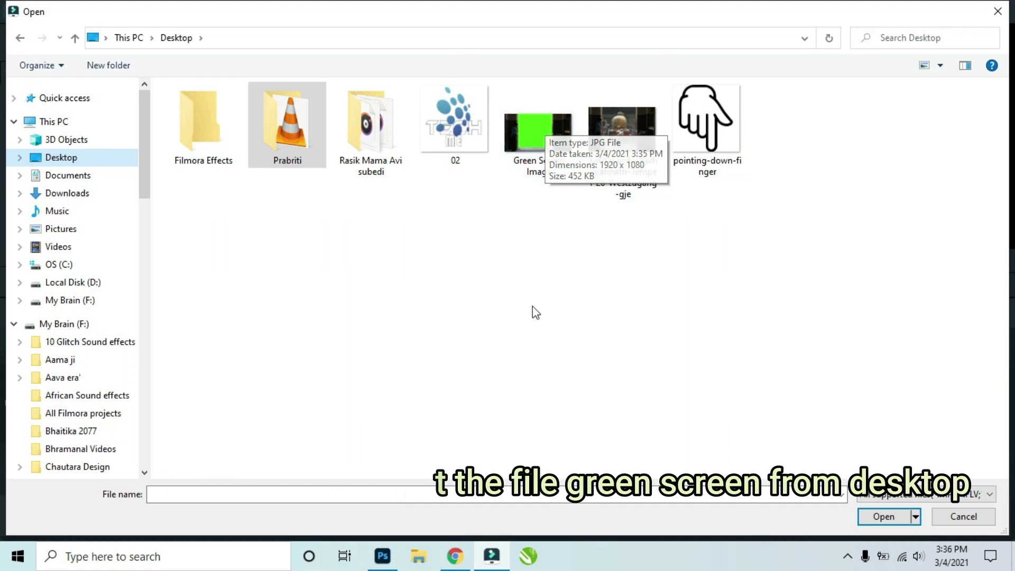
click(859, 309)
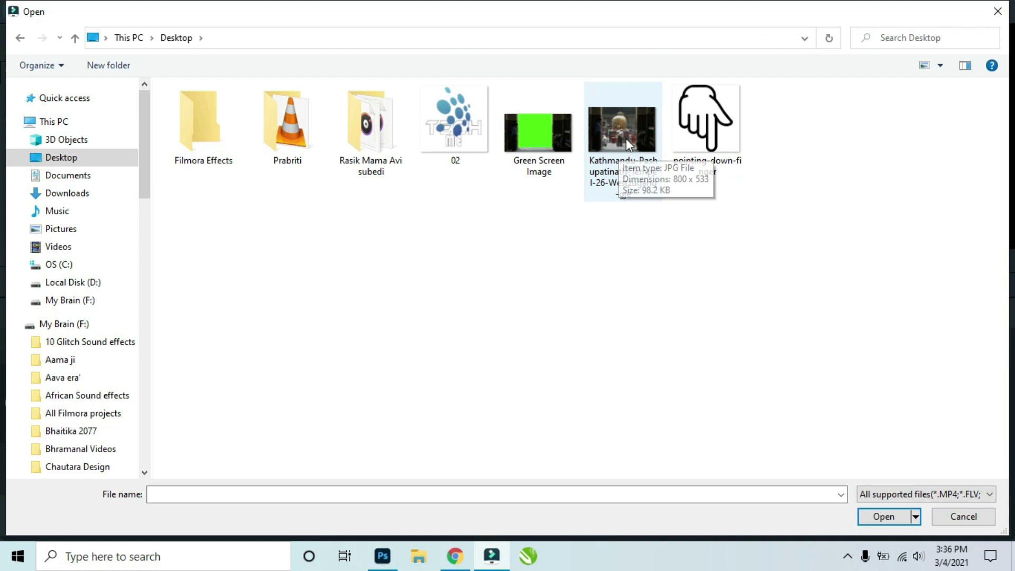
drag(541, 215, 632, 136)
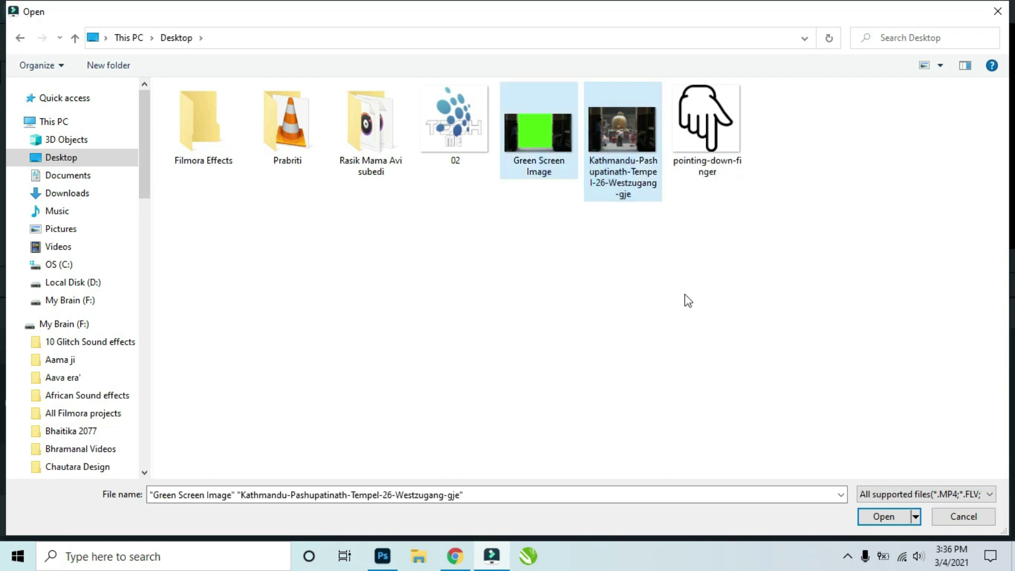
click(903, 520)
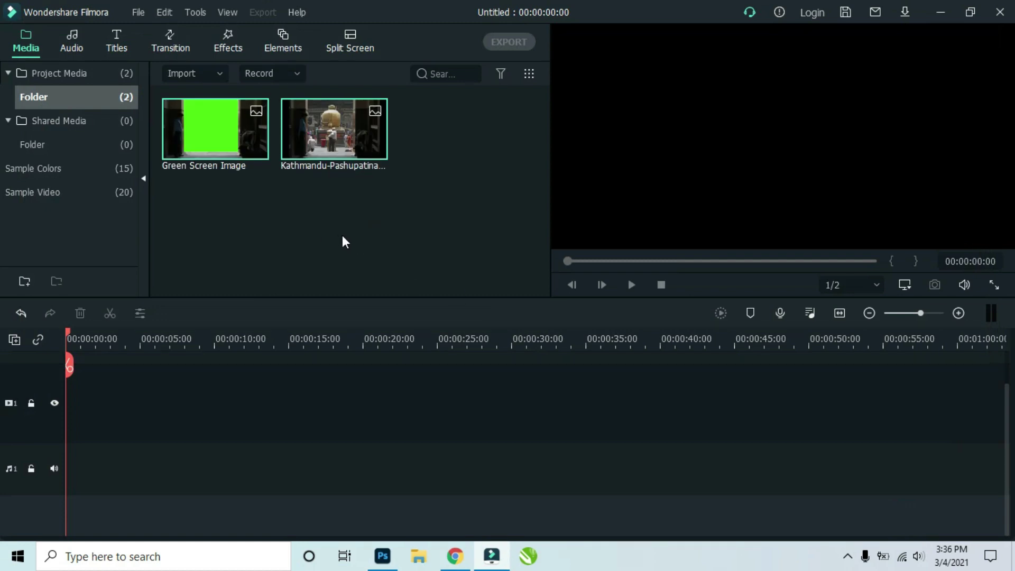
Step: Delete the empty tracks, turn on the timeline link toggle, and place the Kathmandu-Pashupatinath photo at the start of the first video track
click(341, 236)
scroll(476, 410, up, 1)
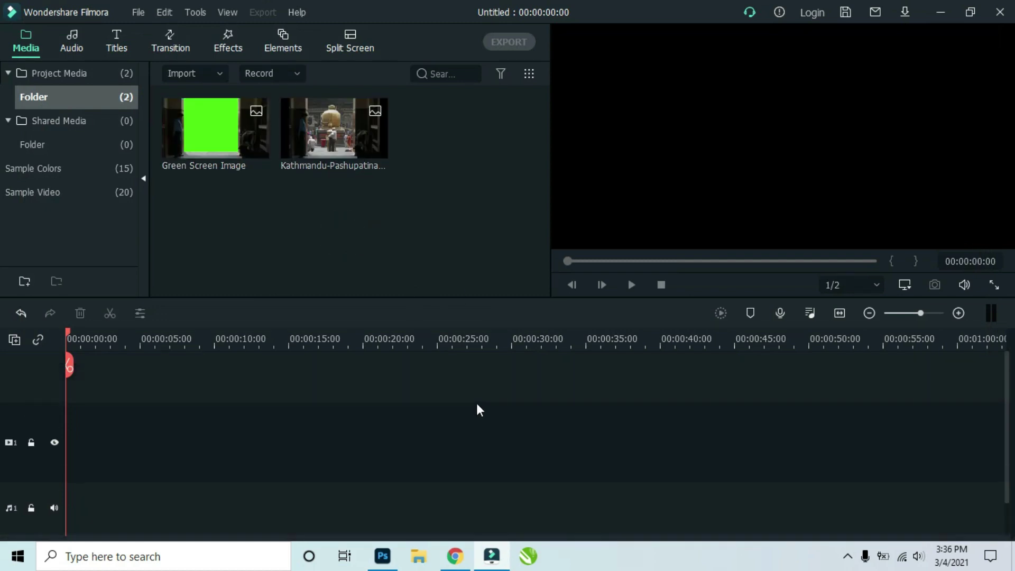
click(20, 343)
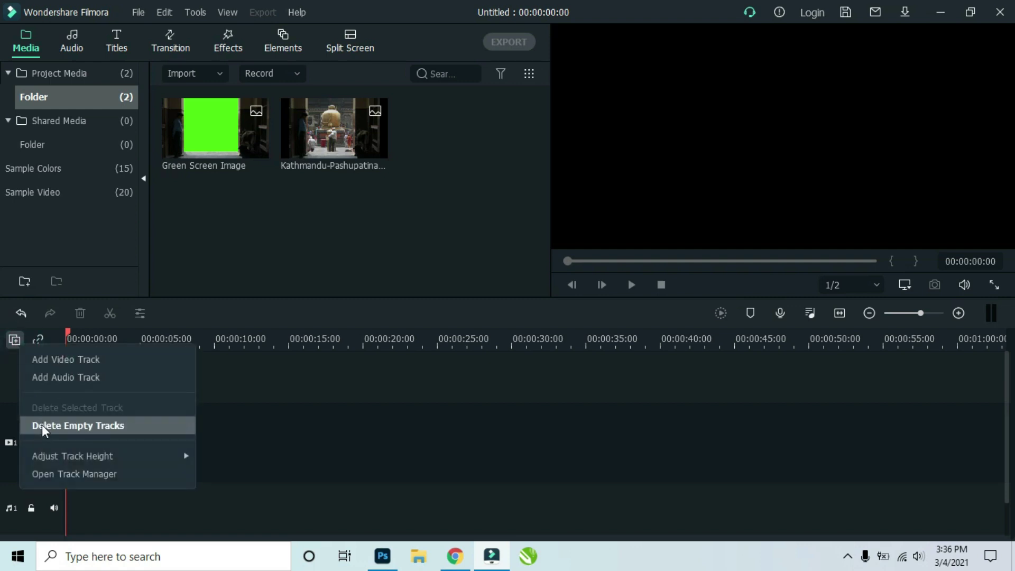
click(42, 426)
click(37, 340)
drag(342, 141, 64, 424)
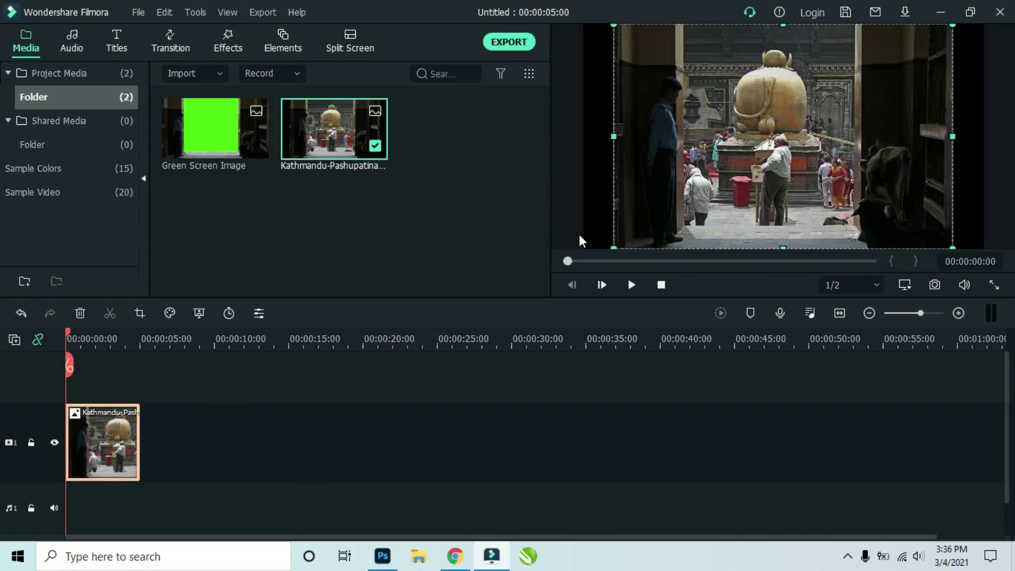
Step: Scale the temple photo clip to 117.20% and extend its duration to 25 seconds
double_click(108, 437)
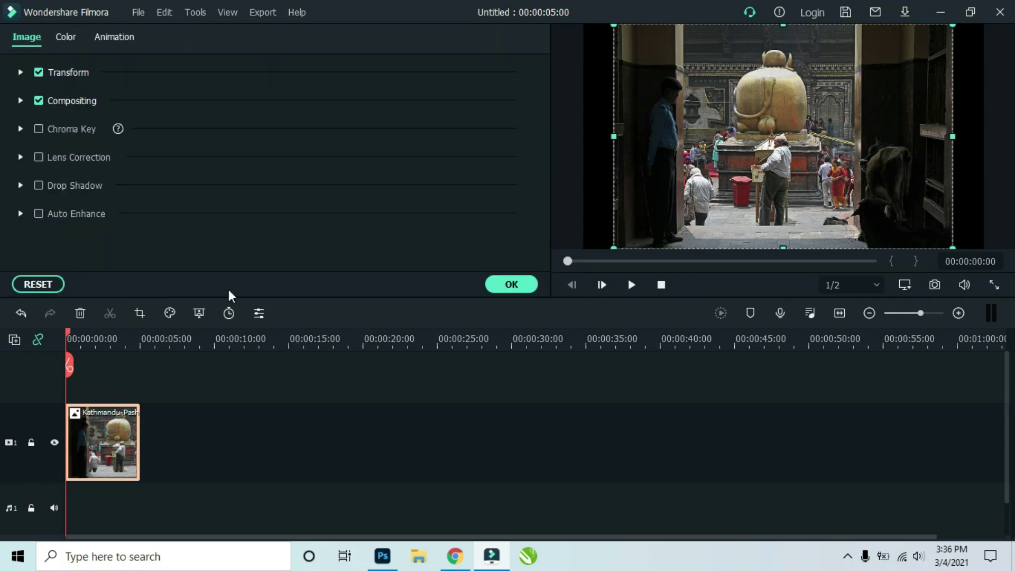
click(20, 72)
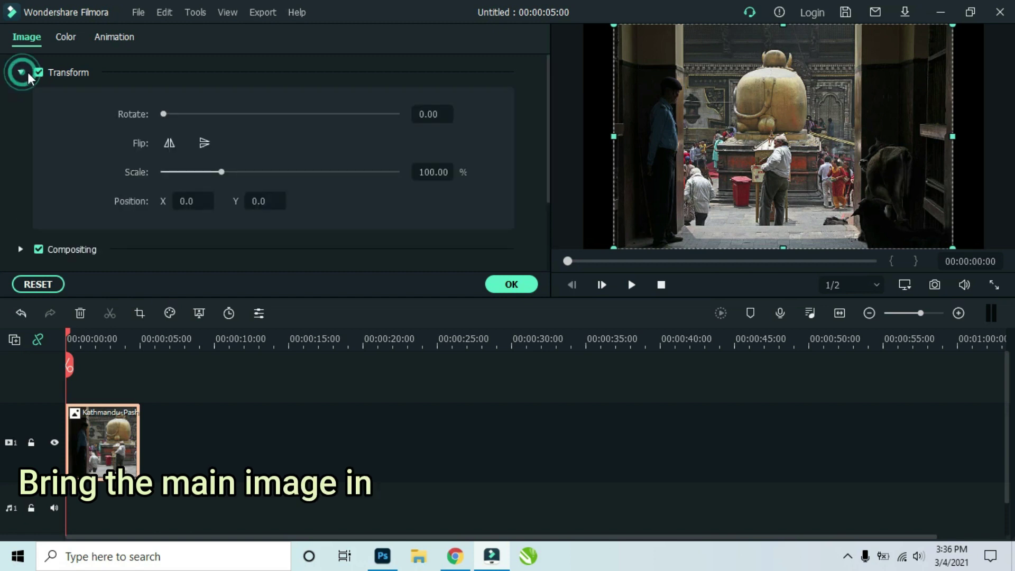
click(428, 172)
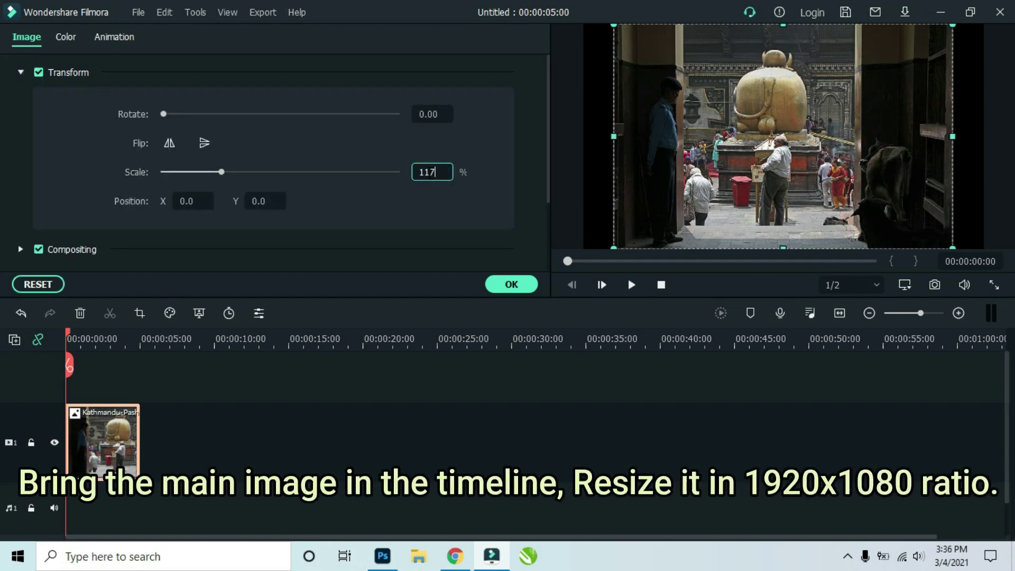
key(Return)
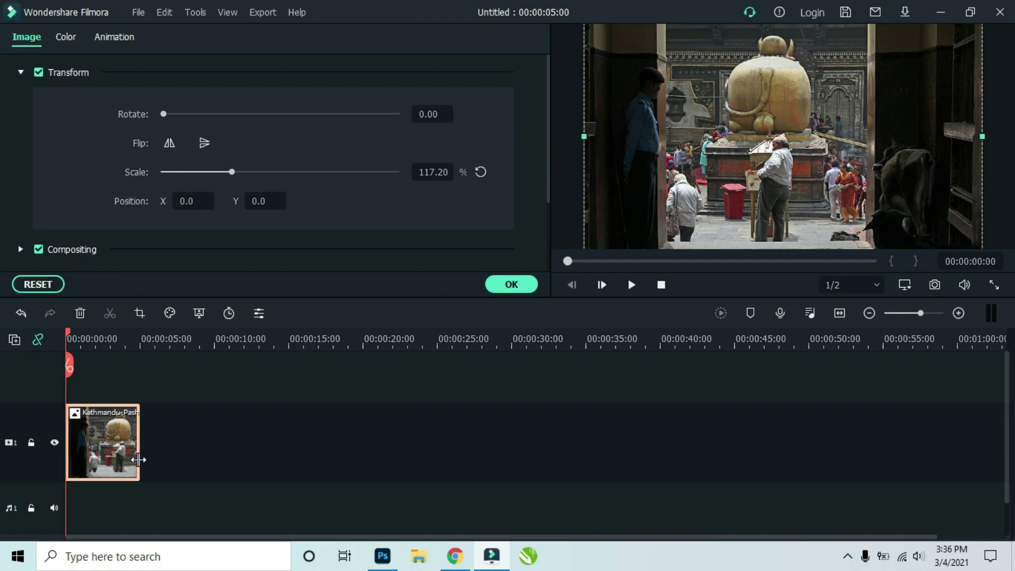
drag(139, 459, 437, 495)
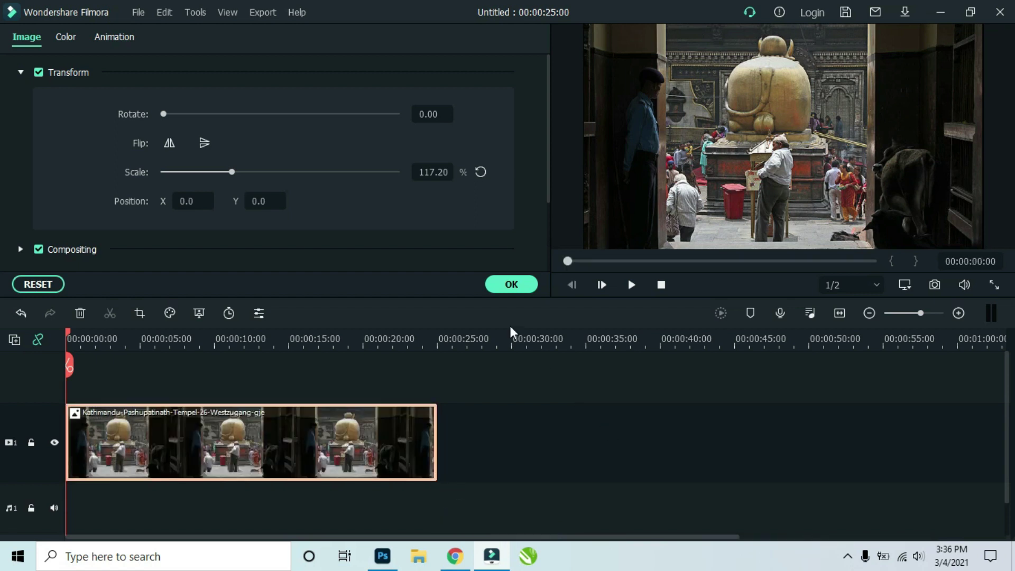
click(526, 287)
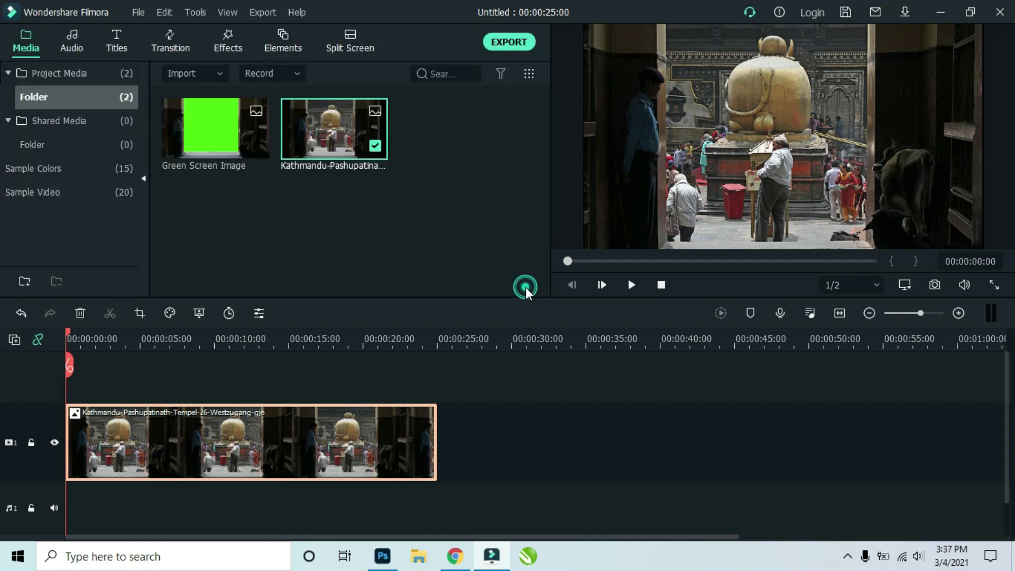
Step: Apply a zoom-out Pan & Zoom from the centre to the full frame on the temple photo clip and preview it
right_click(268, 446)
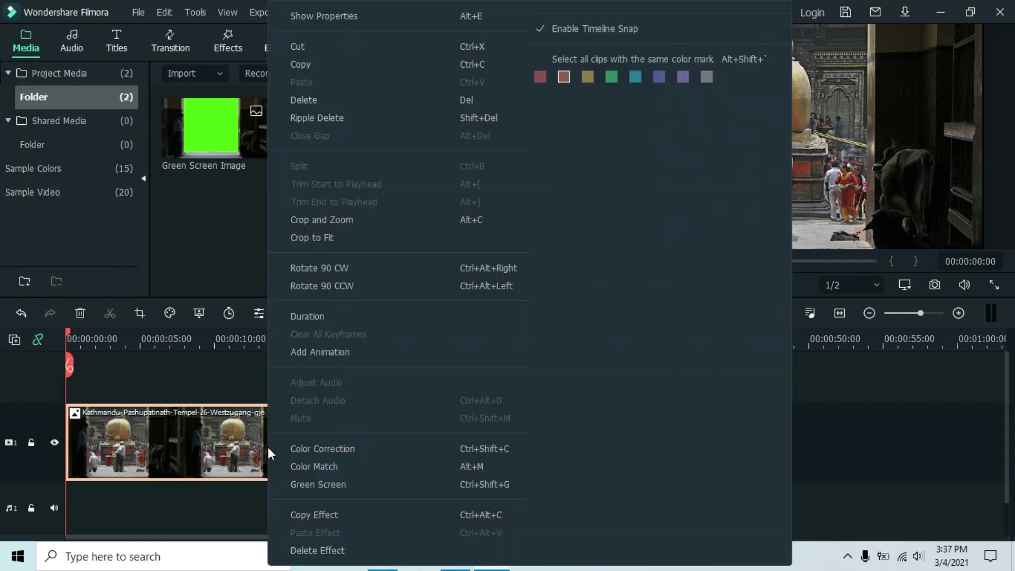
click(312, 221)
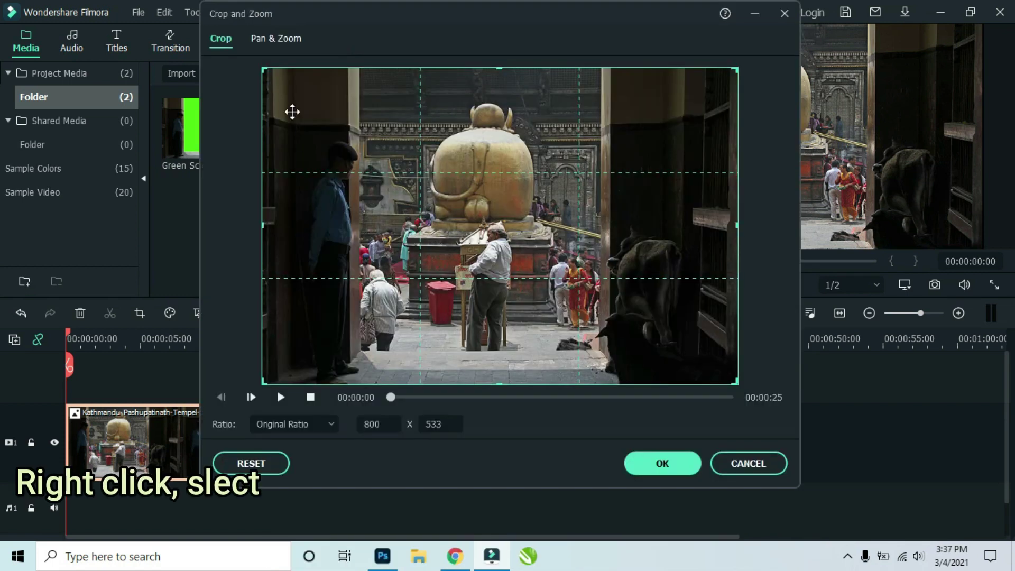
click(276, 38)
drag(378, 225, 341, 218)
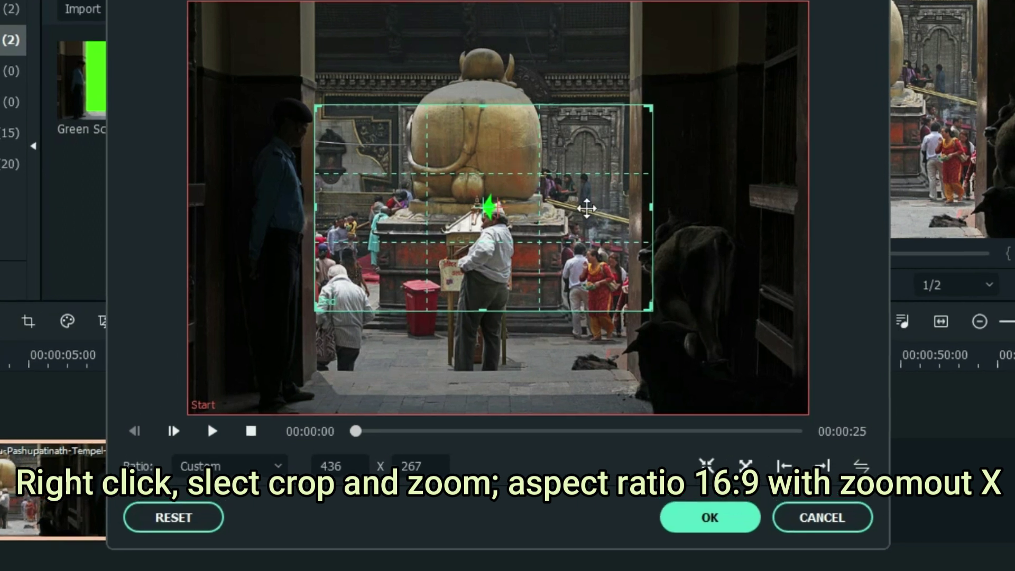
mouse_move(652, 206)
mouse_down()
mouse_move(630, 204)
mouse_move(652, 188)
mouse_up()
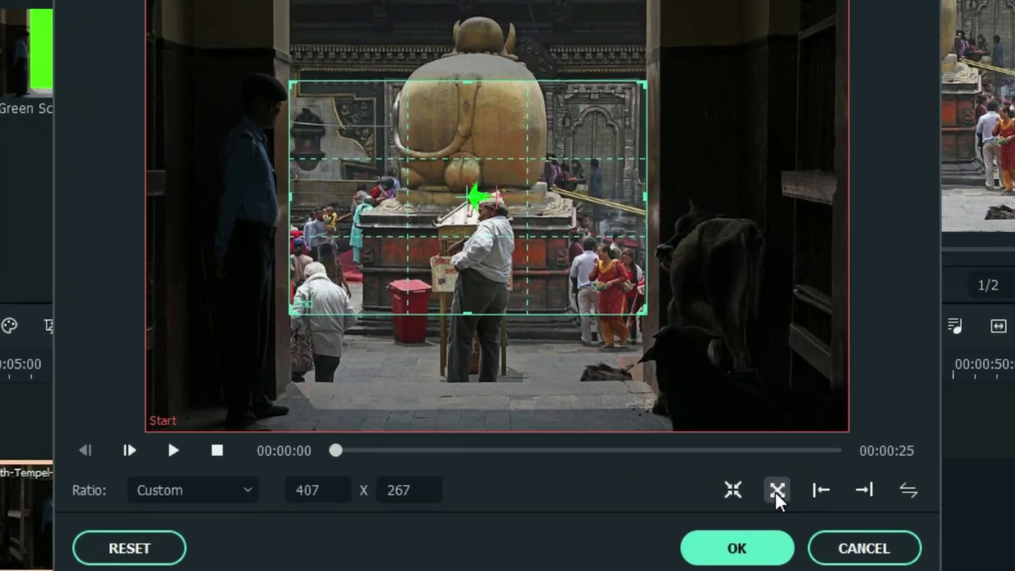
click(776, 492)
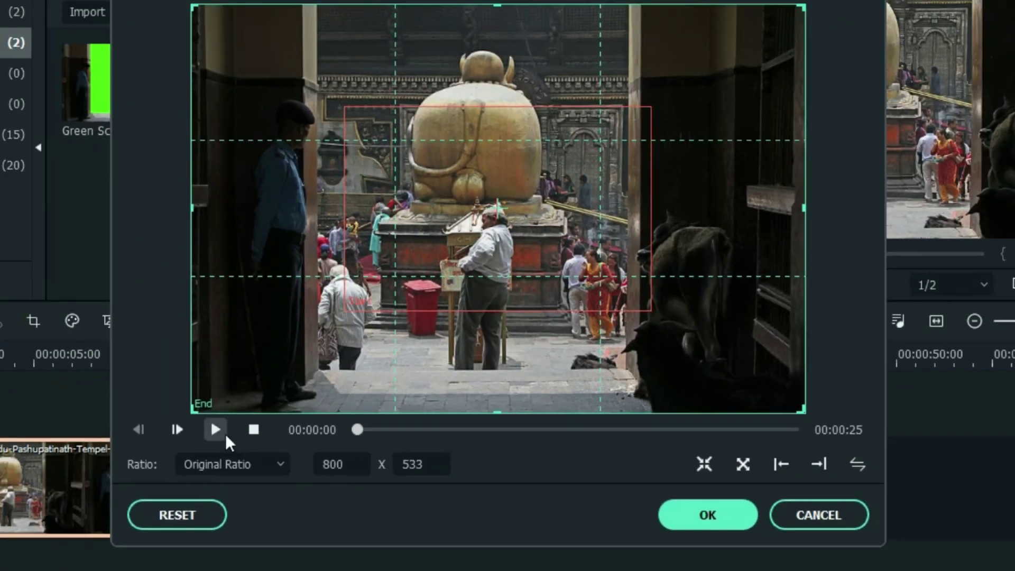
click(215, 430)
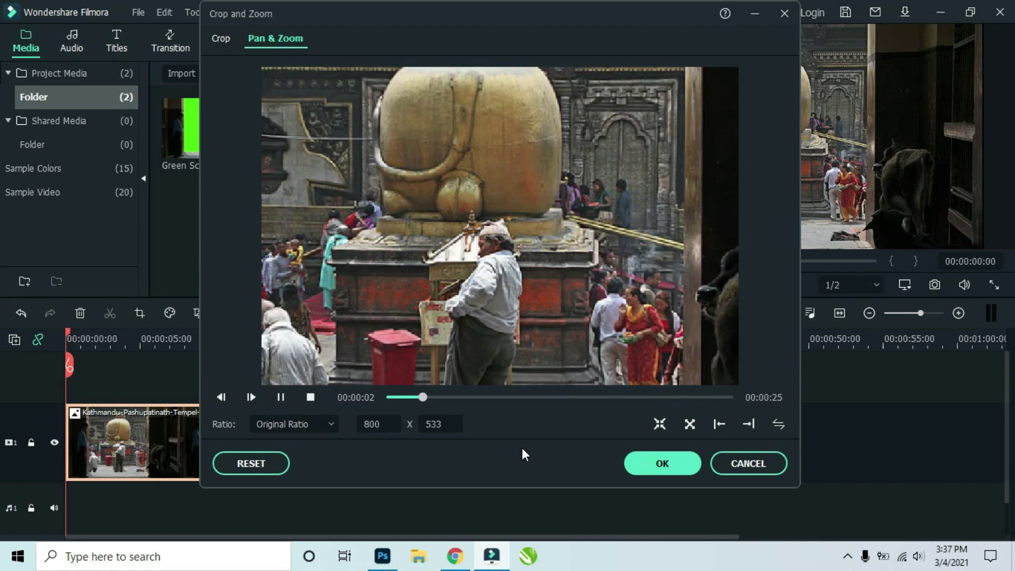
click(659, 468)
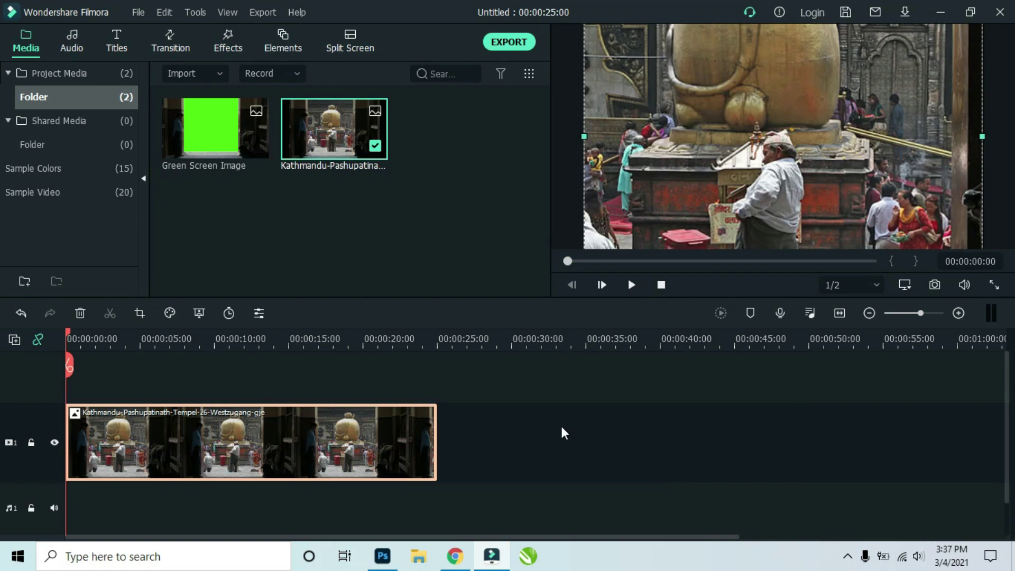
Step: Place Green Screen Image on a track above the temple photo, lasting 25 seconds to match it, and fit the timeline to both clips
click(557, 446)
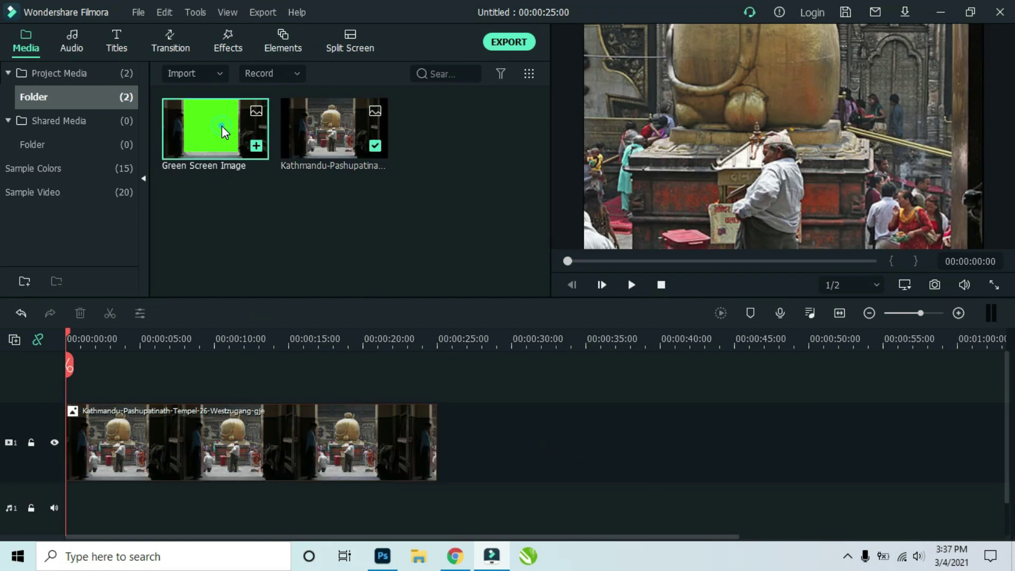
drag(70, 403, 437, 478)
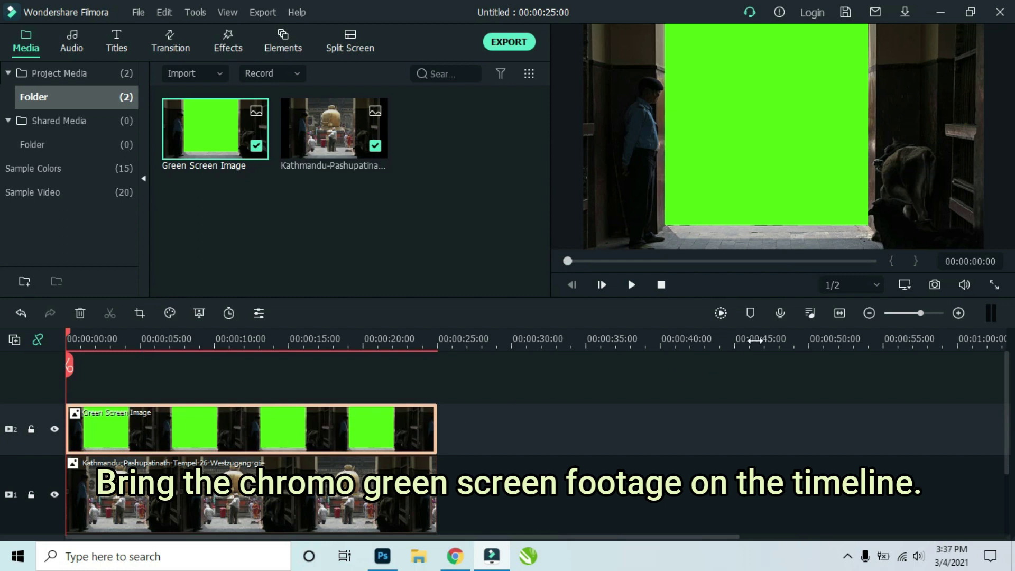
click(867, 314)
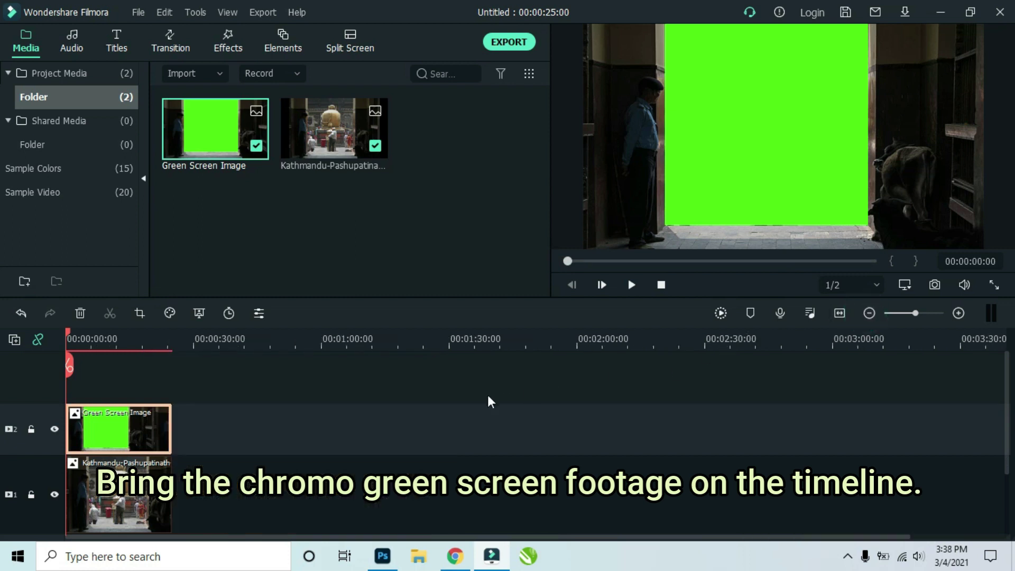
click(839, 314)
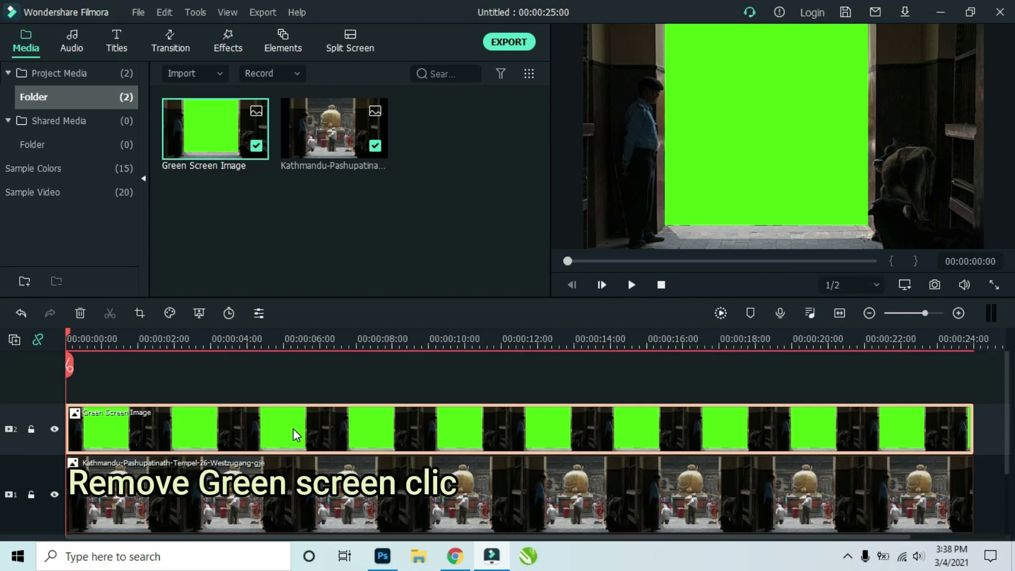
Step: Key out the green of the Green Screen Image clip with Chroma Key at offset 9, tolerance 50, edge thickness -2.00 and edge feather 2.00
click(199, 313)
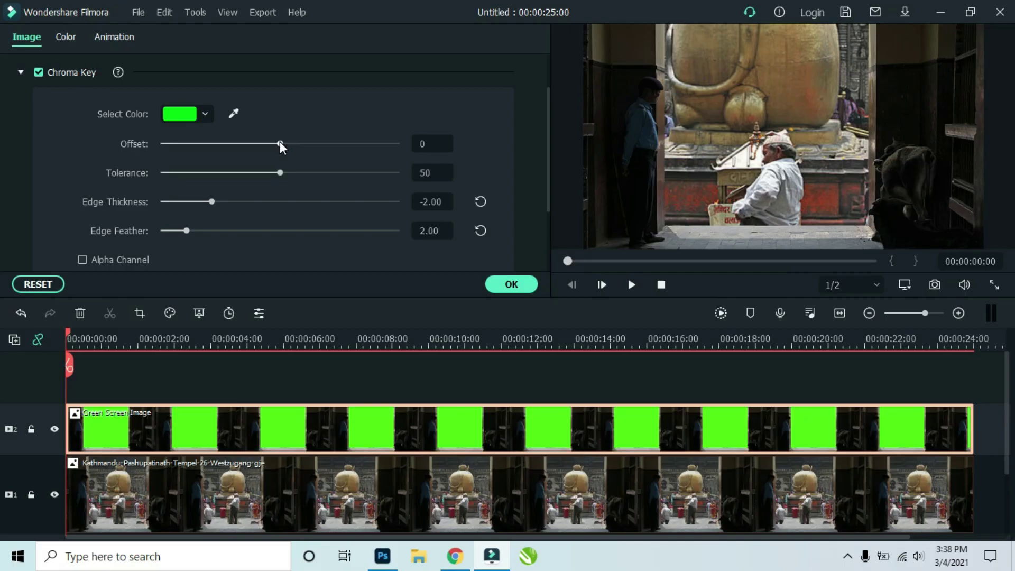
drag(359, 125, 365, 124)
drag(298, 148, 341, 154)
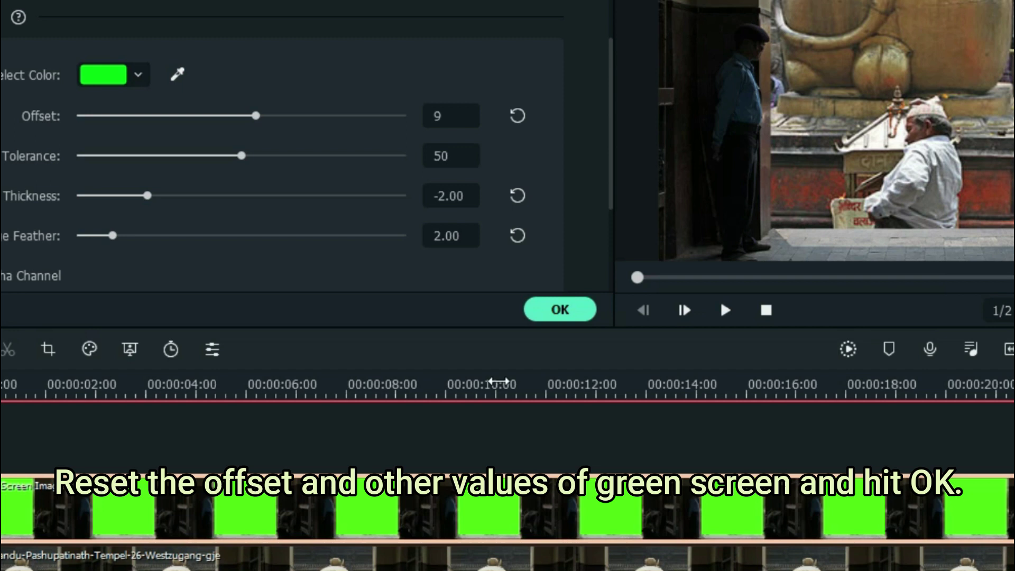
click(518, 115)
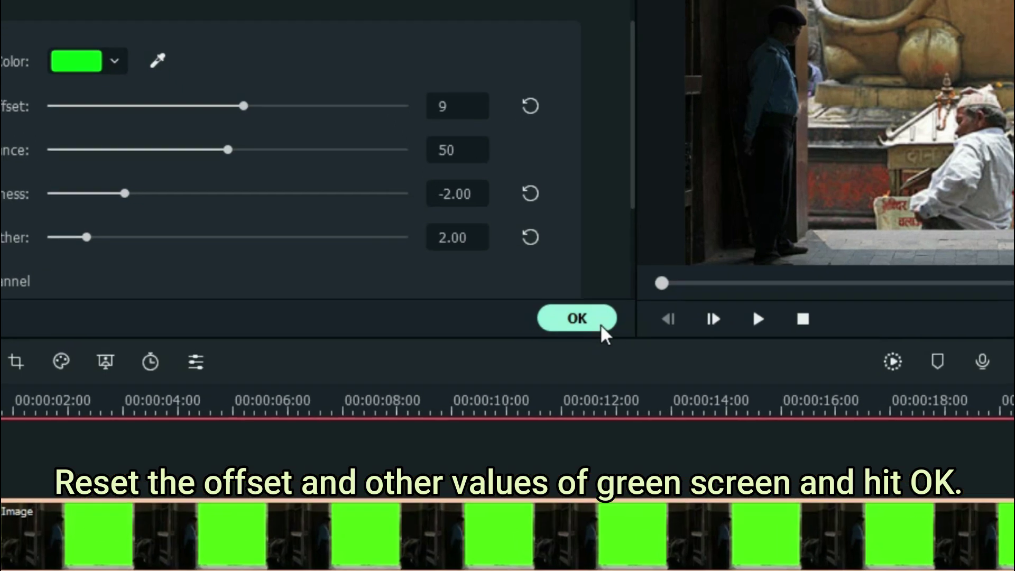
click(582, 316)
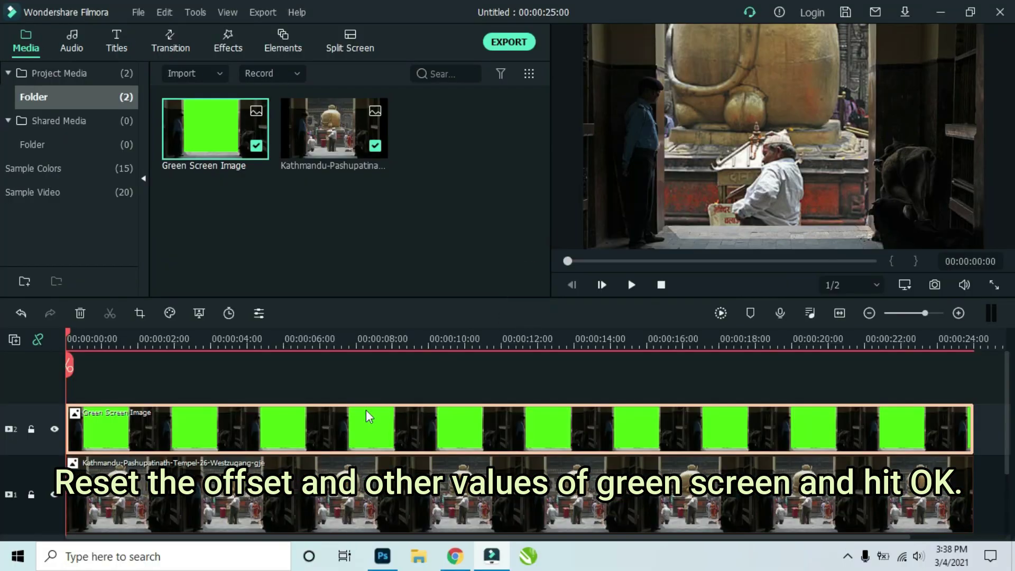
Step: Apply a zoom-in Pan & Zoom to the Green Screen Image clip, with a custom-ratio End frame of about 960 x 540 inside the doorway
right_click(362, 415)
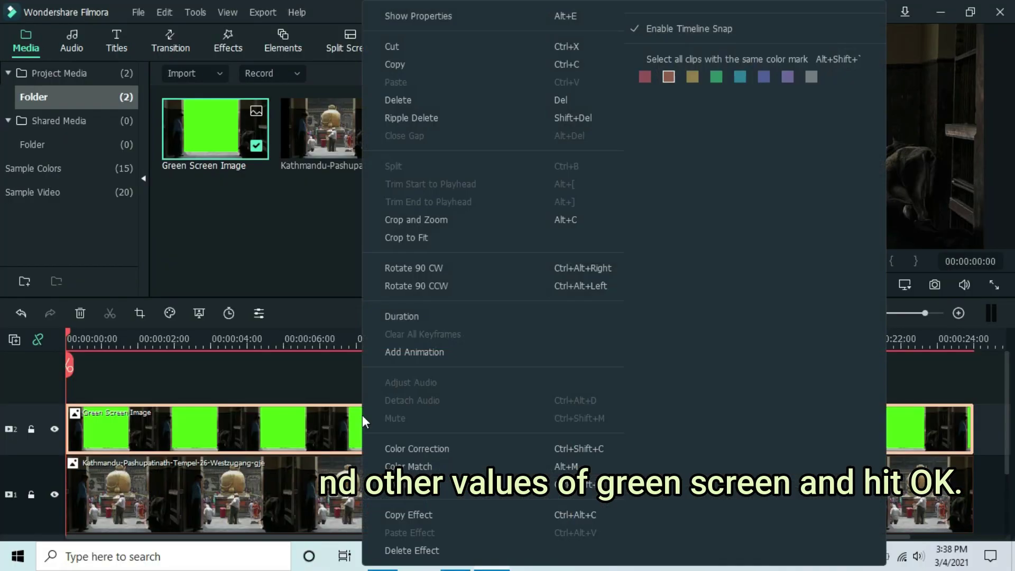
click(407, 221)
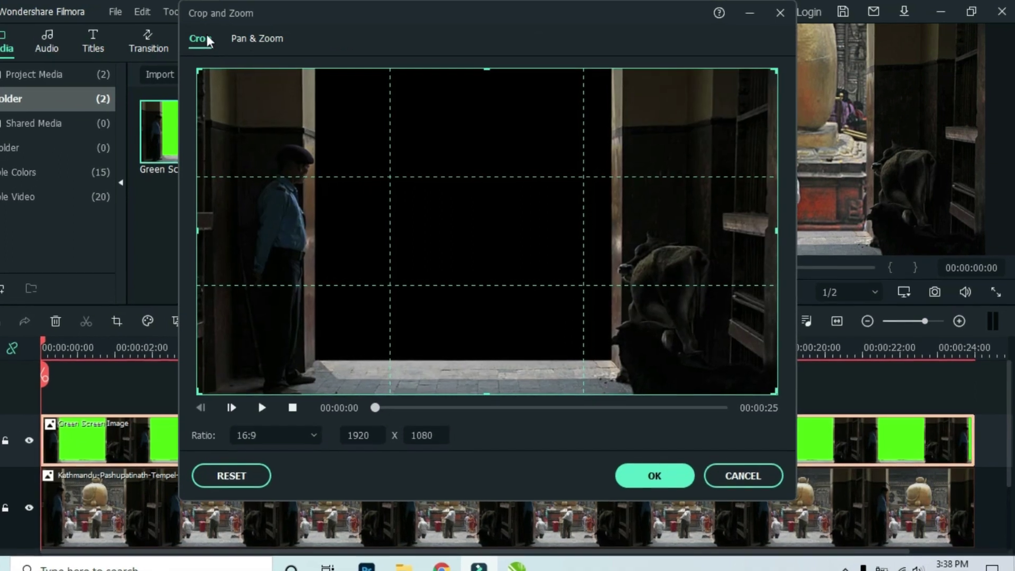
click(258, 38)
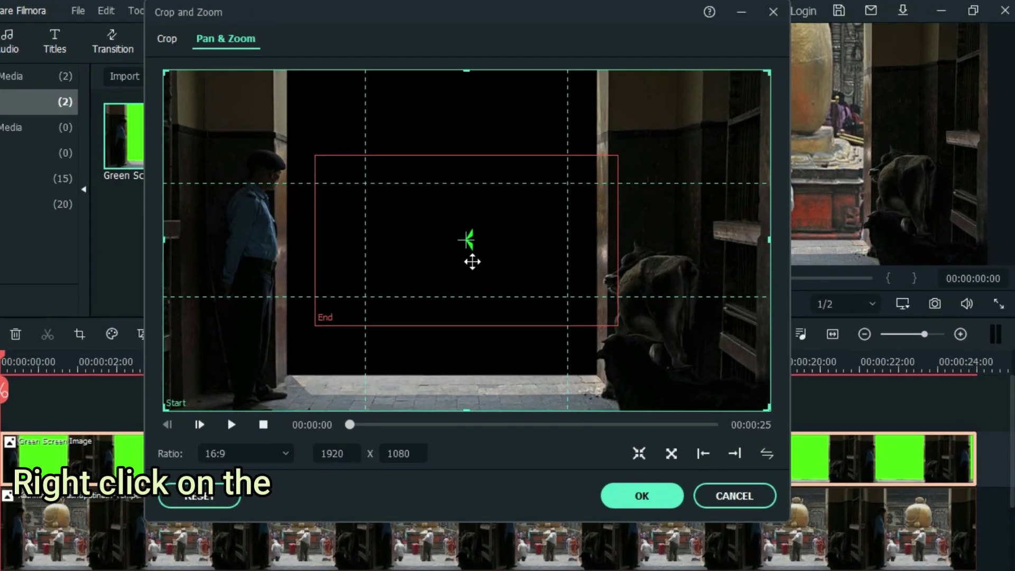
click(473, 248)
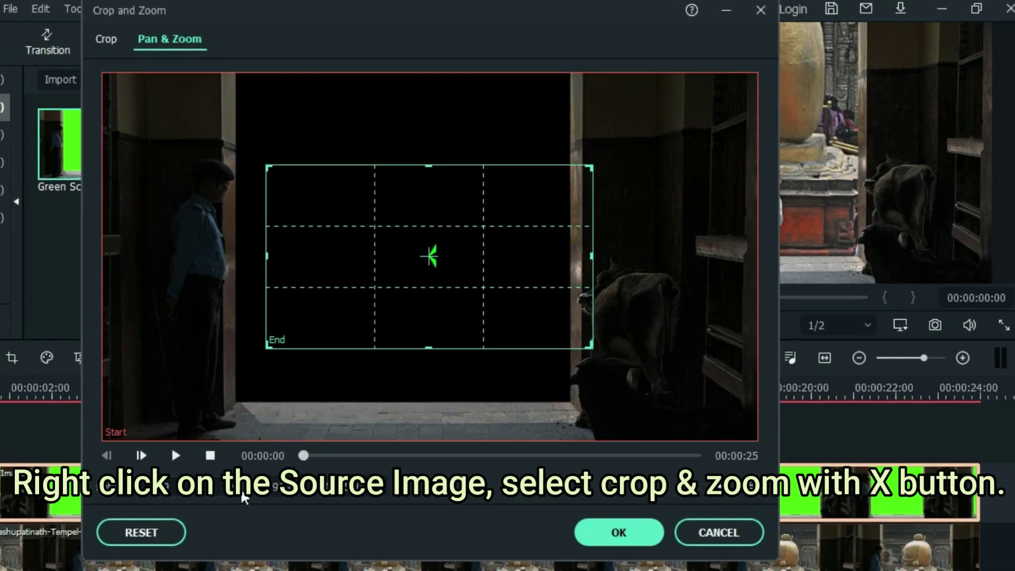
click(237, 485)
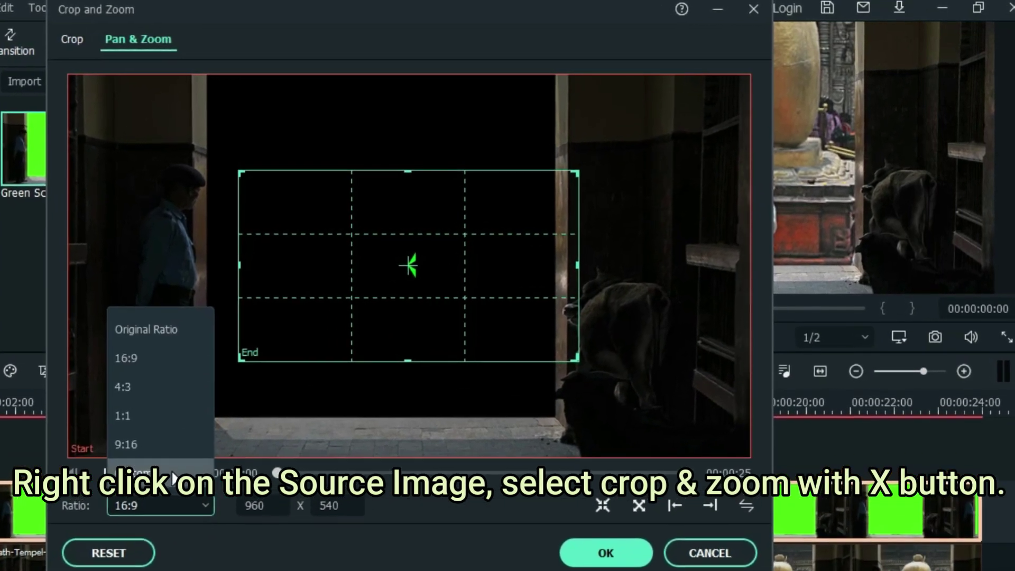
click(138, 468)
click(427, 291)
drag(406, 302, 360, 314)
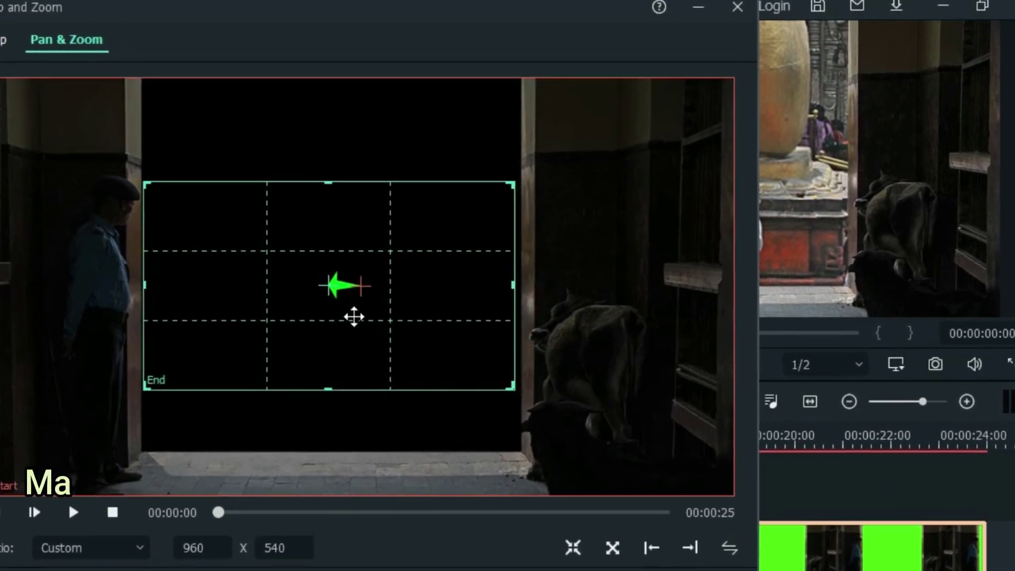
drag(498, 295, 503, 296)
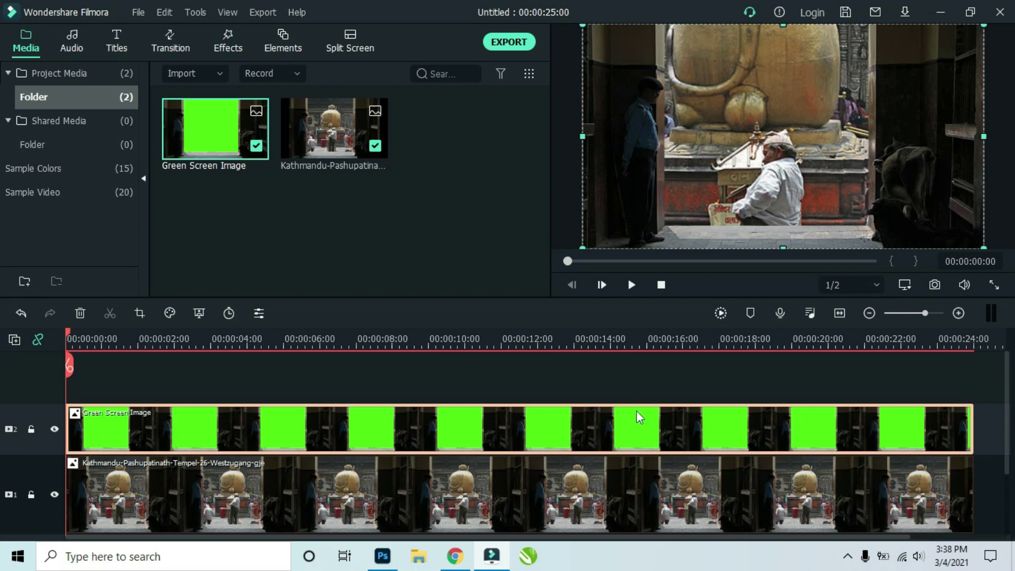
Step: Play back the combined zoom effect, pause it, and move the playhead back to about 12 seconds to inspect the composite
click(631, 284)
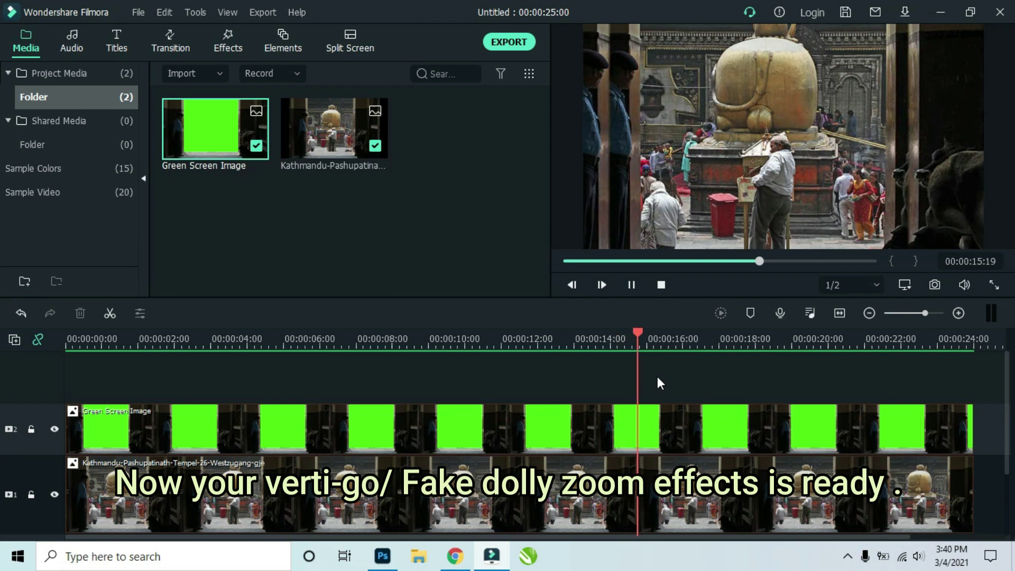
click(632, 285)
drag(703, 361, 533, 374)
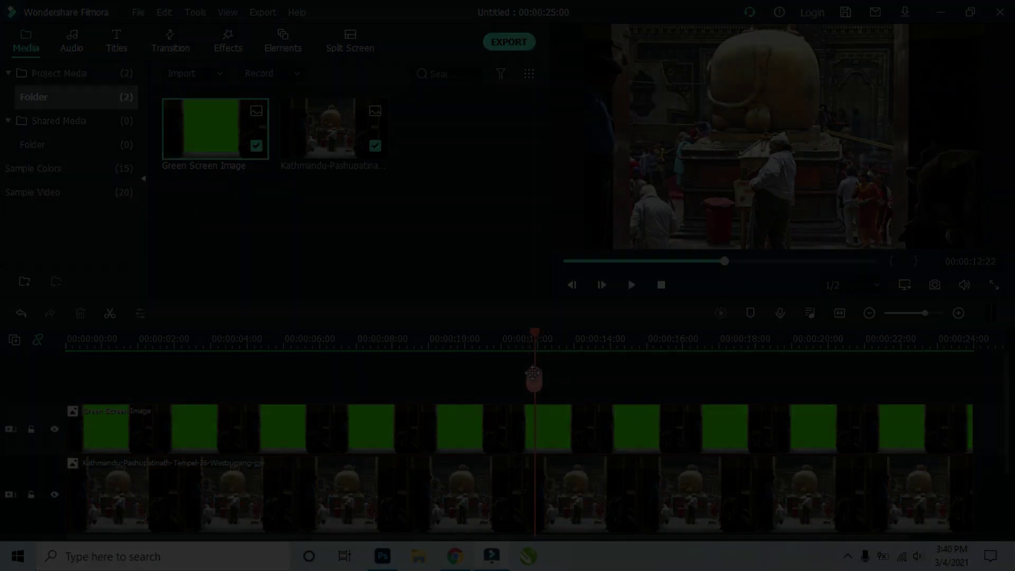